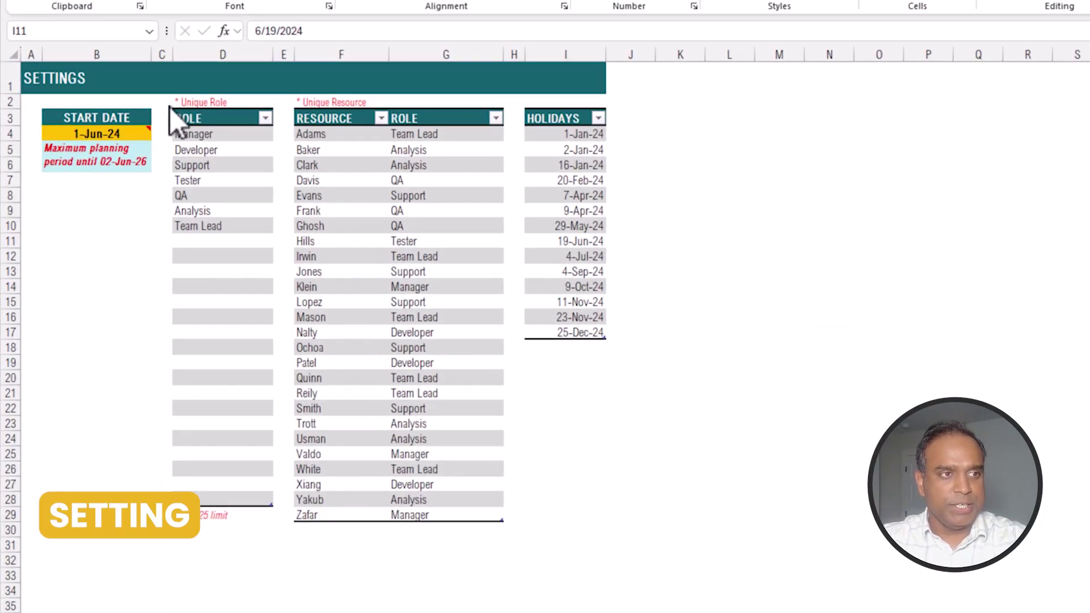
Step: Review the planning start date note, the resource names and Baker's allowed roles
click(101, 164)
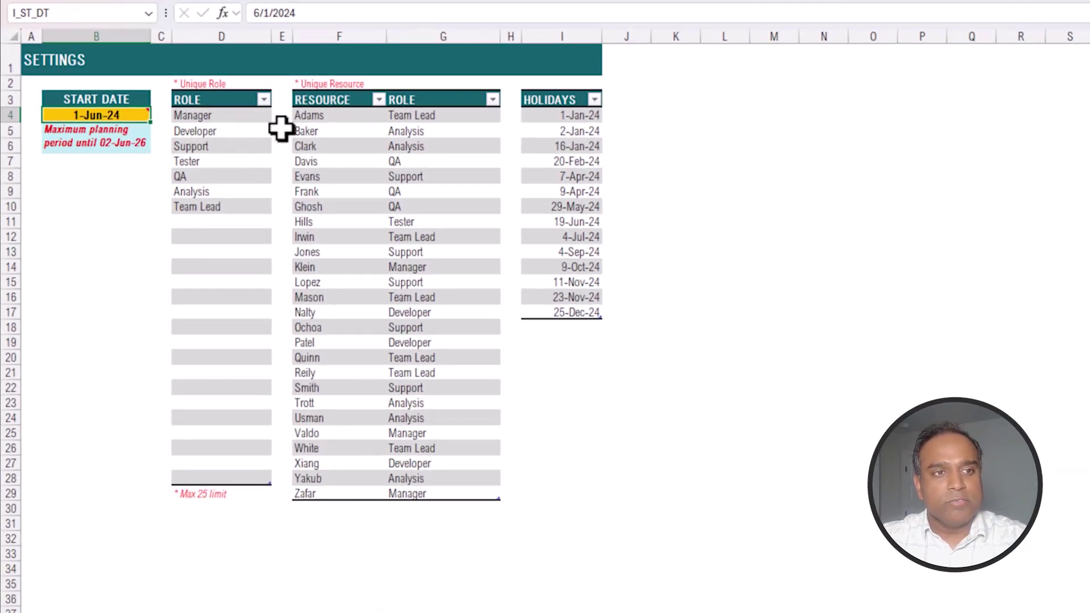
drag(319, 116, 337, 493)
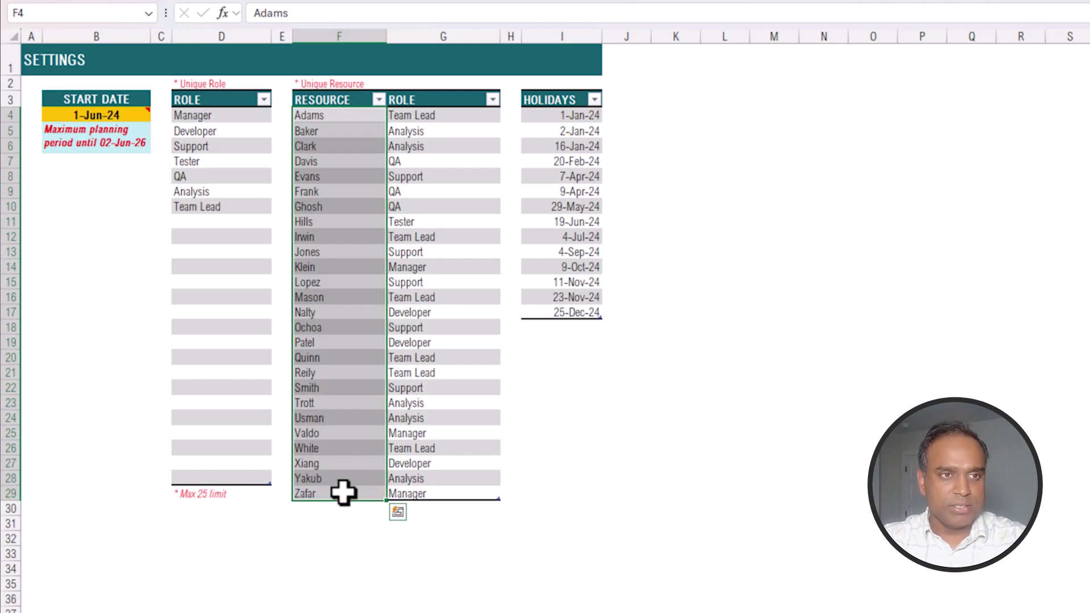
click(462, 131)
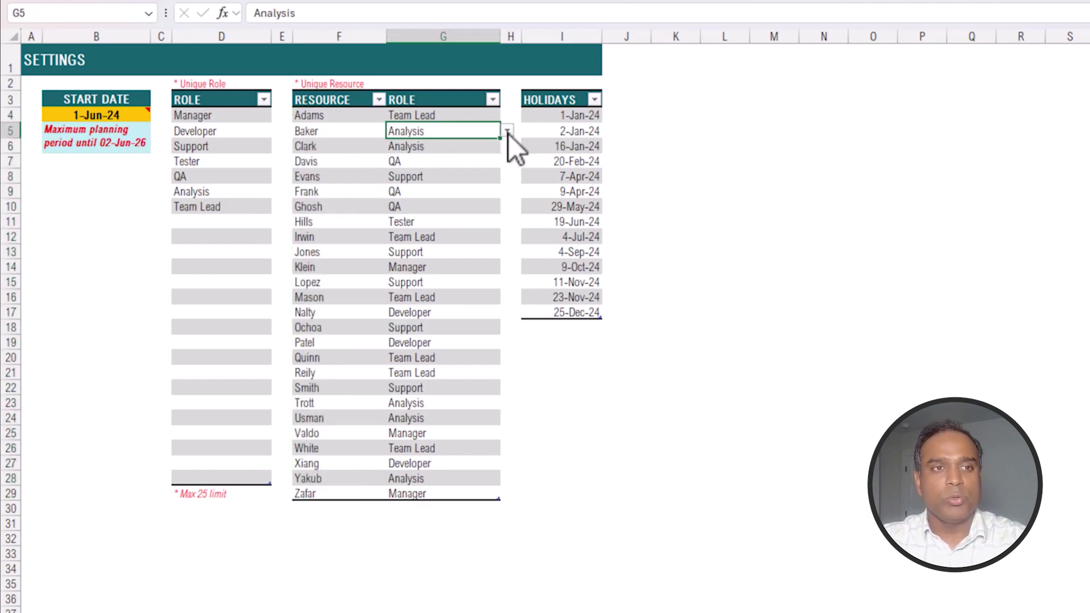
click(508, 132)
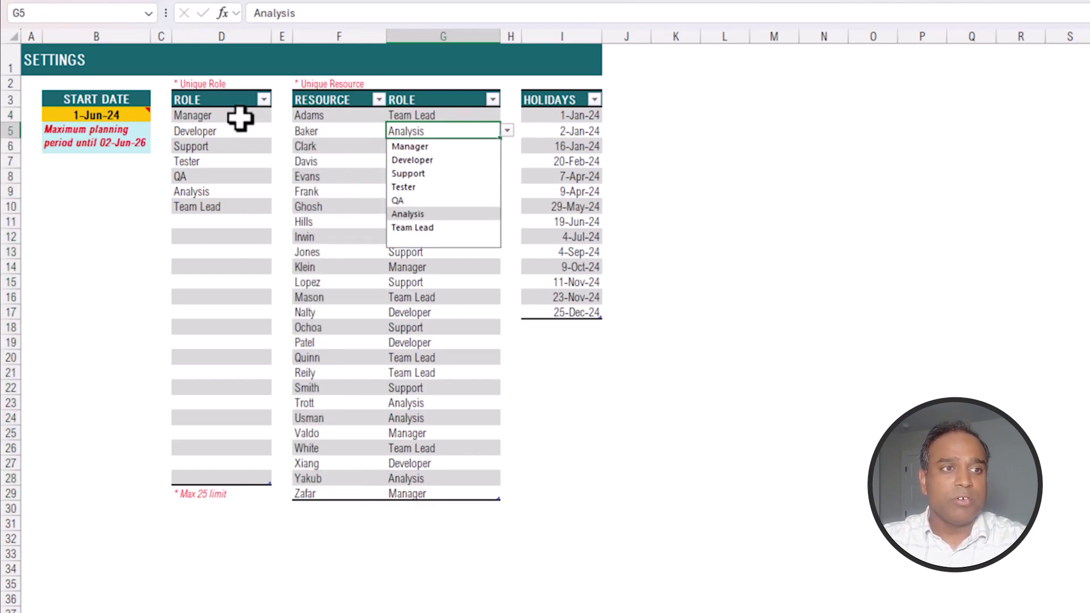
Step: Highlight the ROLE list, the resource names, Lopez's role options and the holiday dates
drag(239, 117, 250, 475)
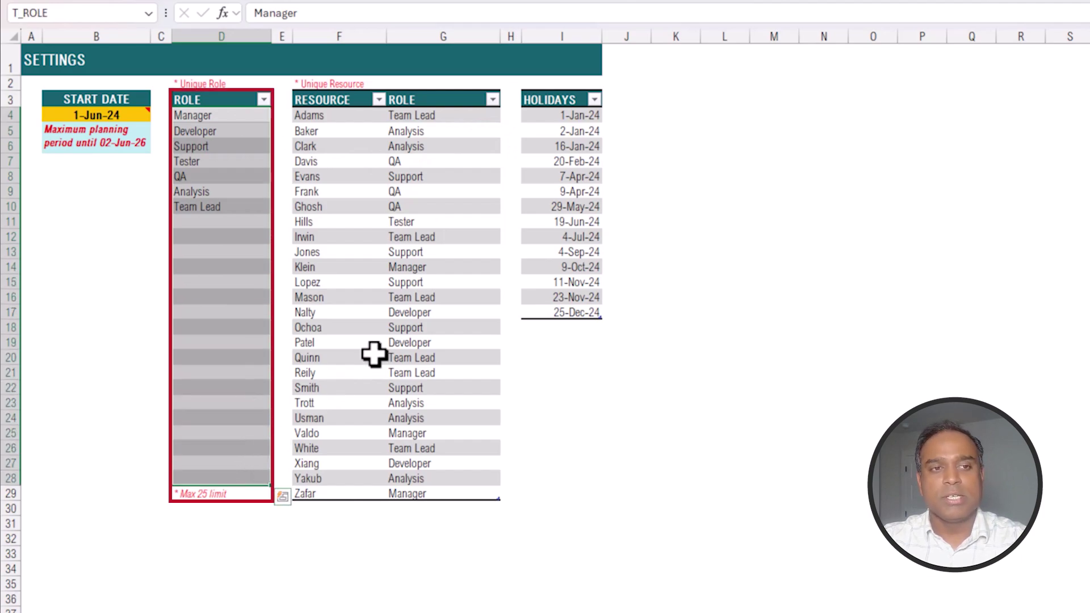
drag(338, 110, 355, 484)
click(449, 282)
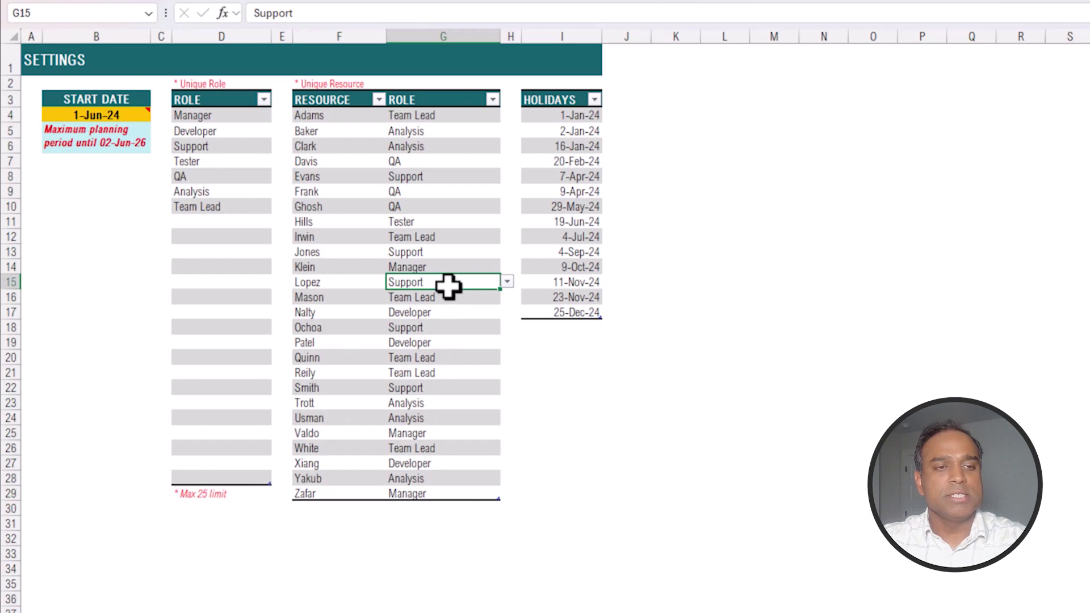
click(507, 282)
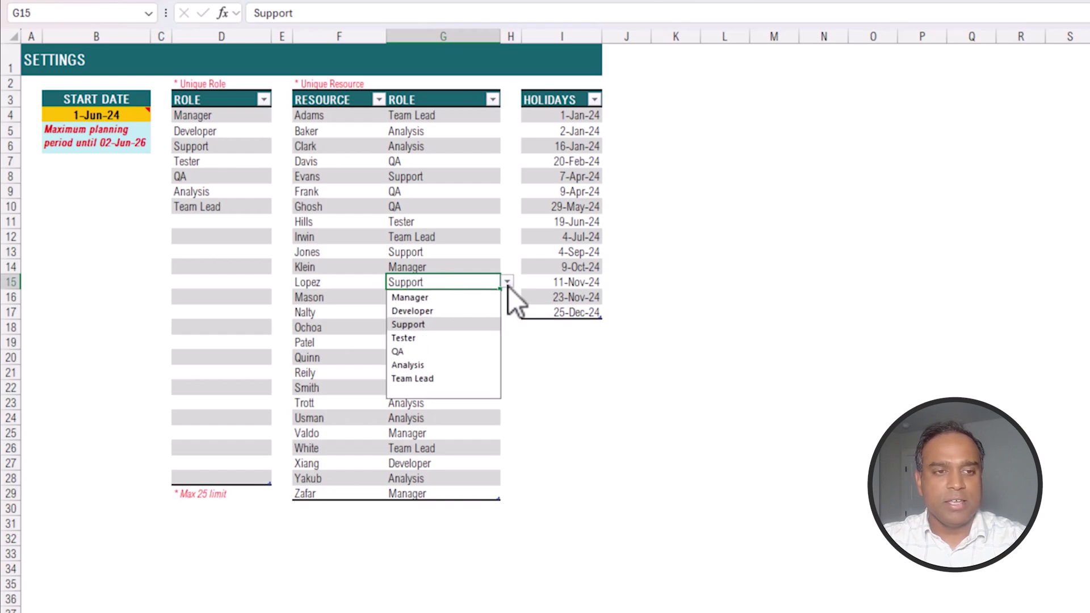
click(472, 256)
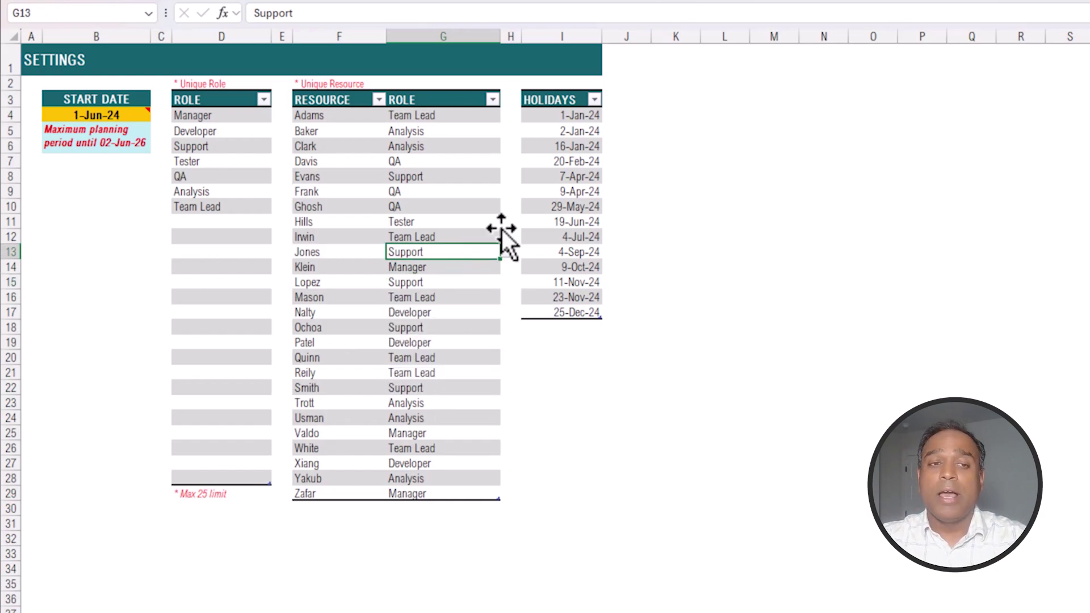
drag(562, 119, 569, 300)
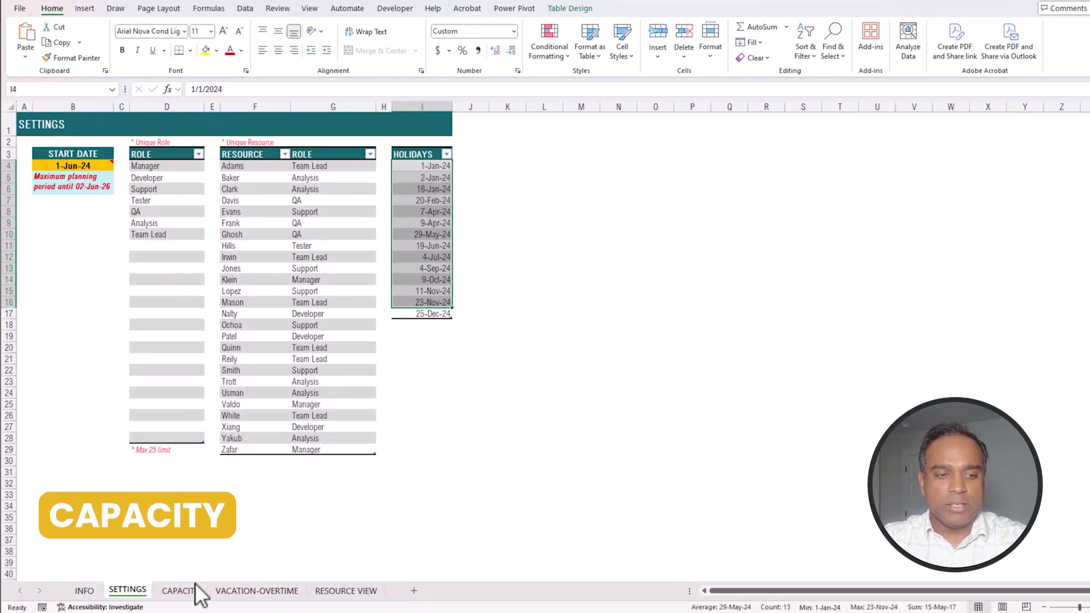
click(192, 592)
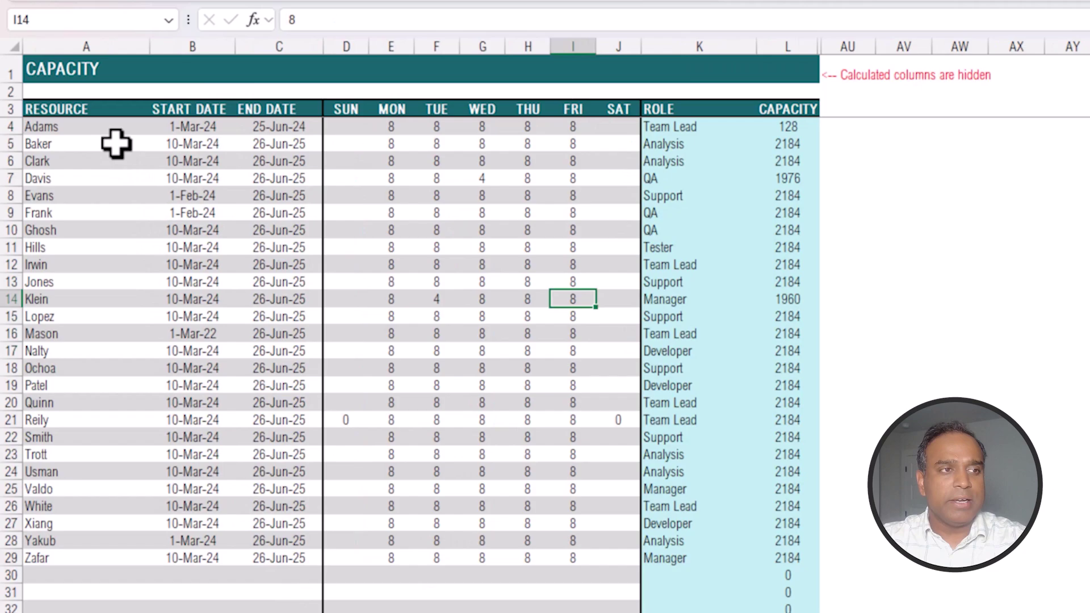
drag(116, 127, 95, 559)
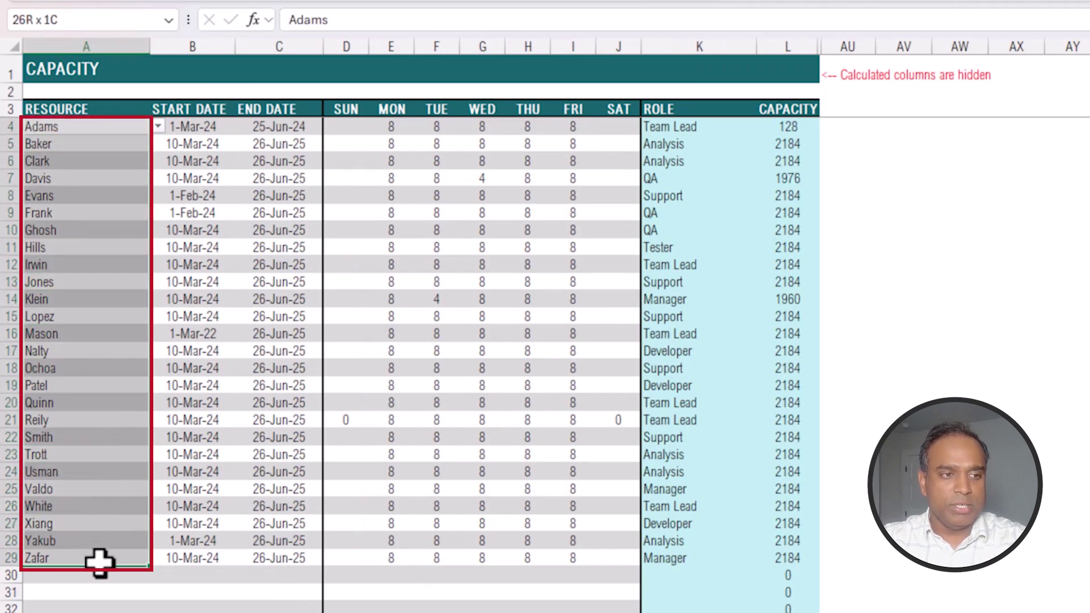
click(194, 132)
click(275, 126)
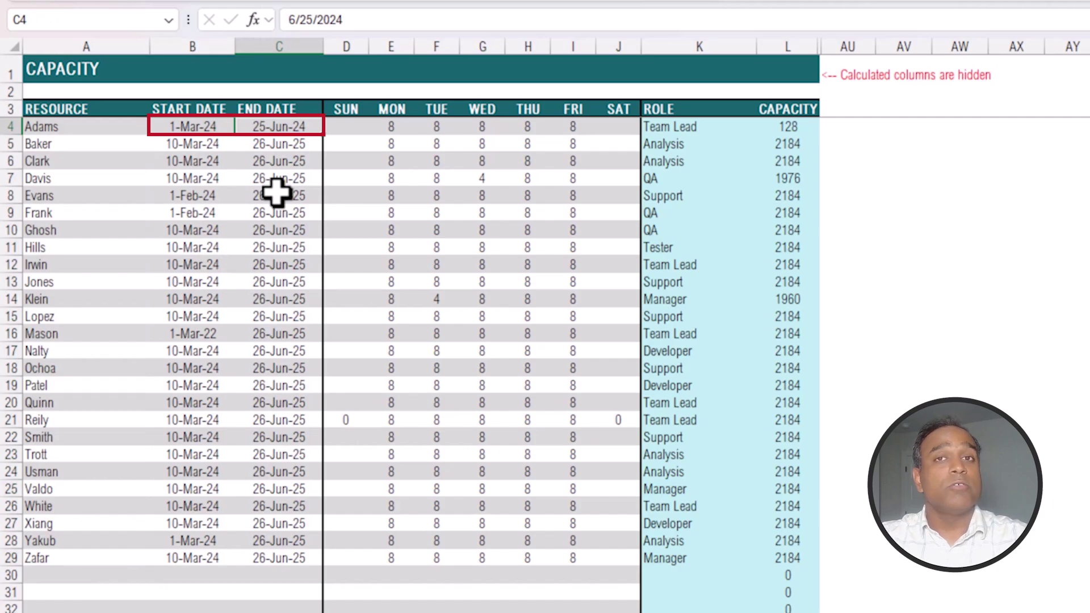
click(387, 131)
click(468, 128)
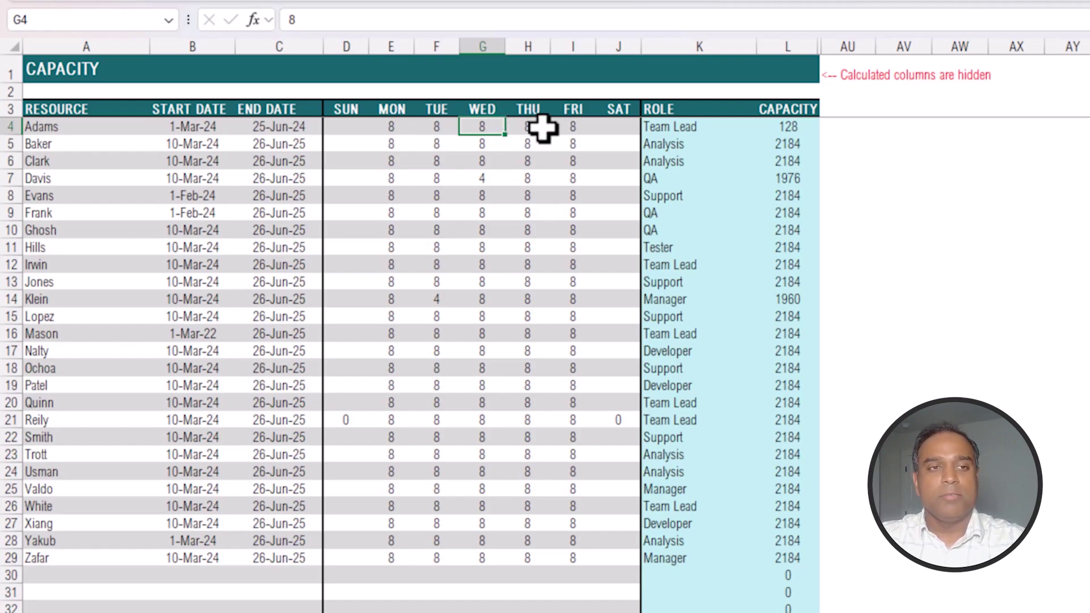
click(476, 179)
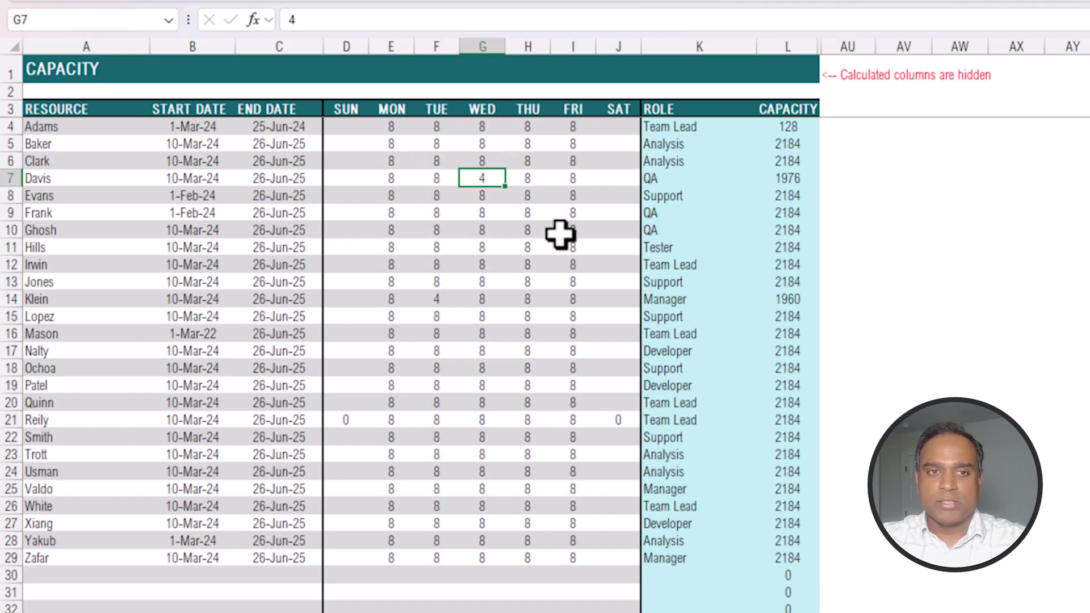
click(790, 39)
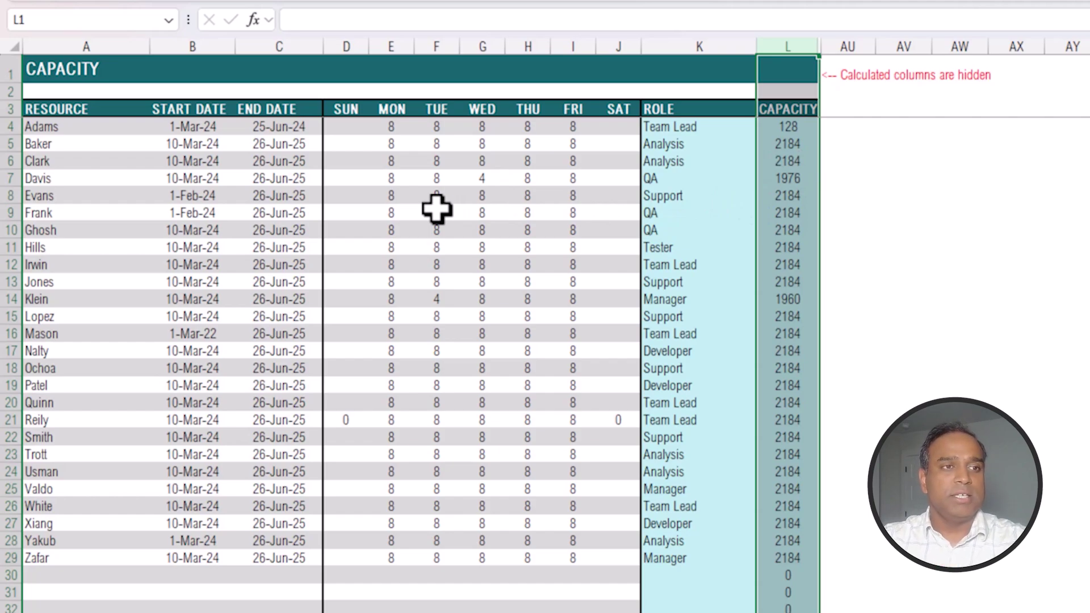
drag(190, 135, 264, 131)
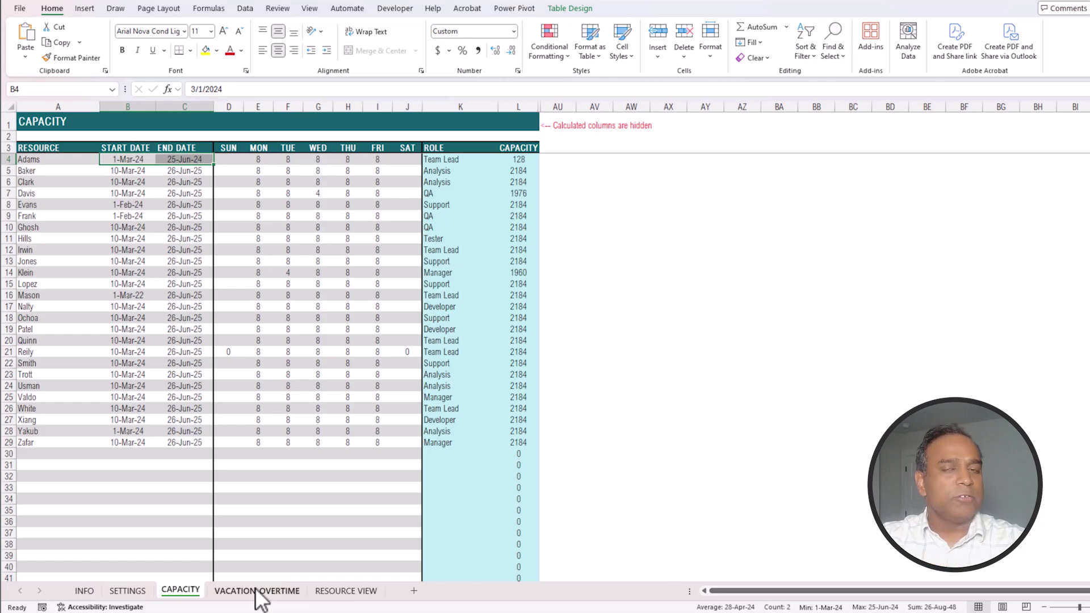
Step: Open the VACATION-OVERTIME sheet and select the table's resource names
click(257, 591)
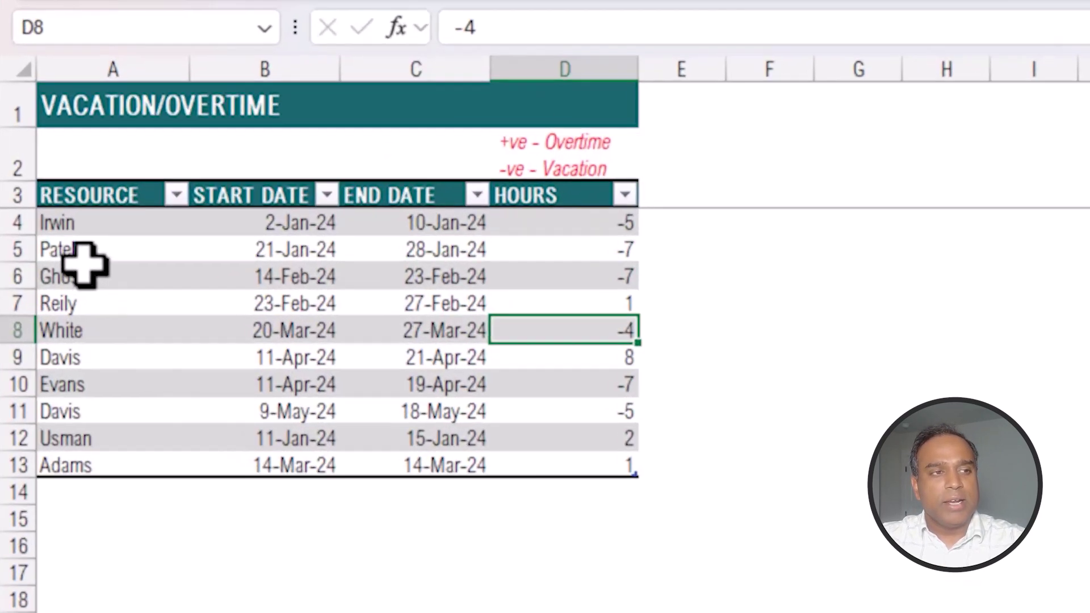
drag(34, 172, 39, 181)
drag(91, 248, 99, 438)
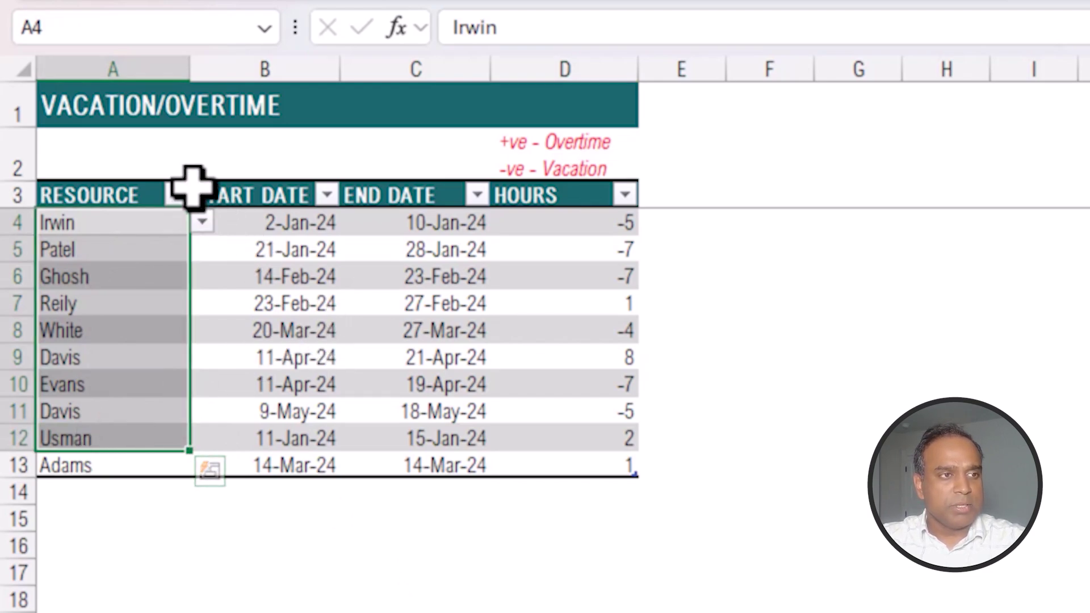
Step: Inspect Irwin's entry with dates and -5 hours, then select Reily's full row
click(108, 214)
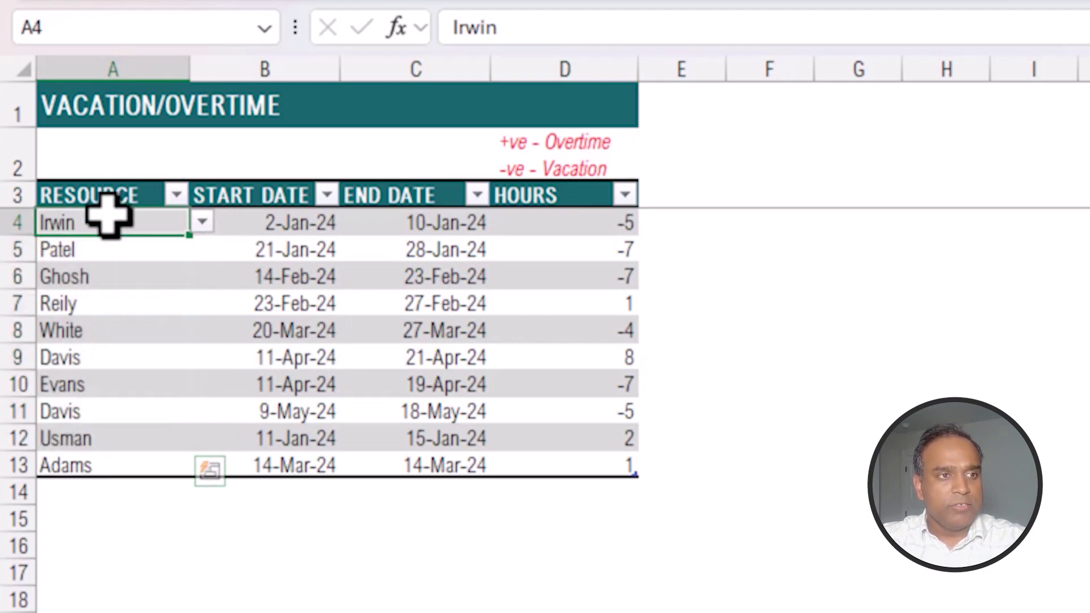
click(288, 221)
click(437, 220)
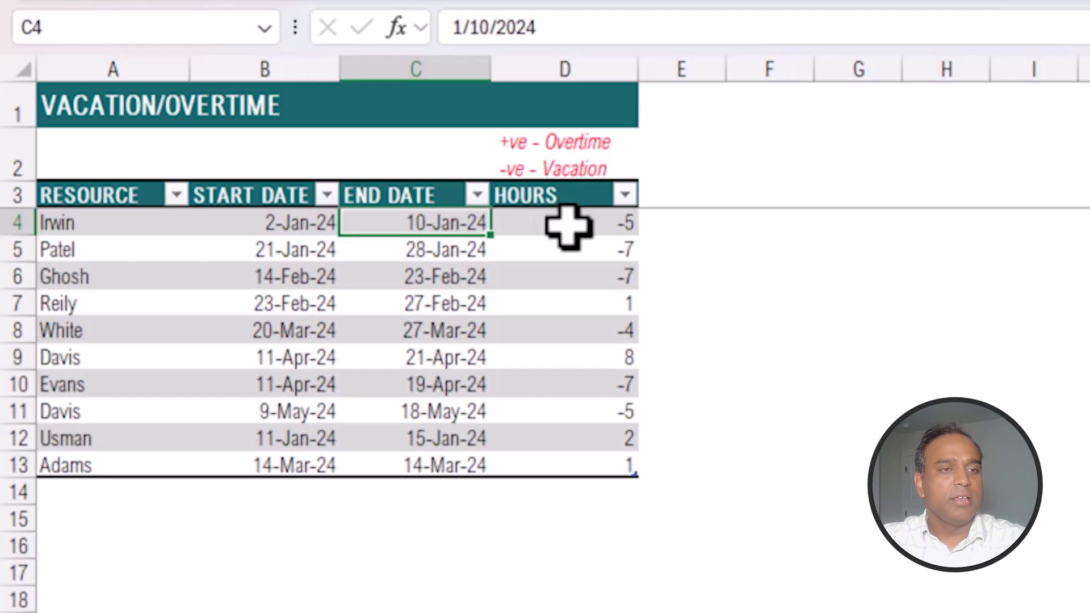
click(601, 226)
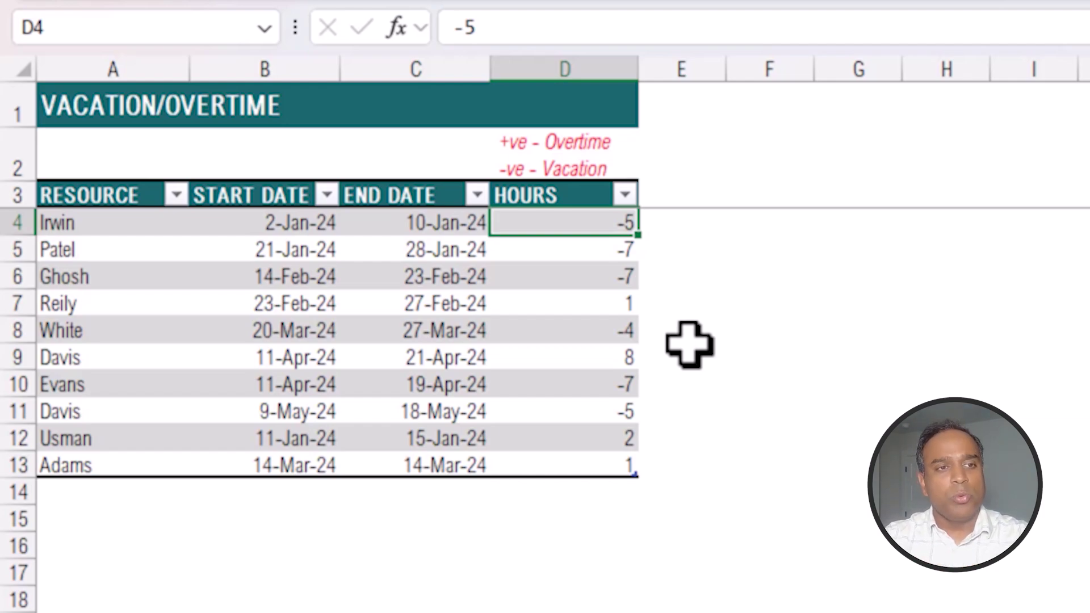
click(628, 305)
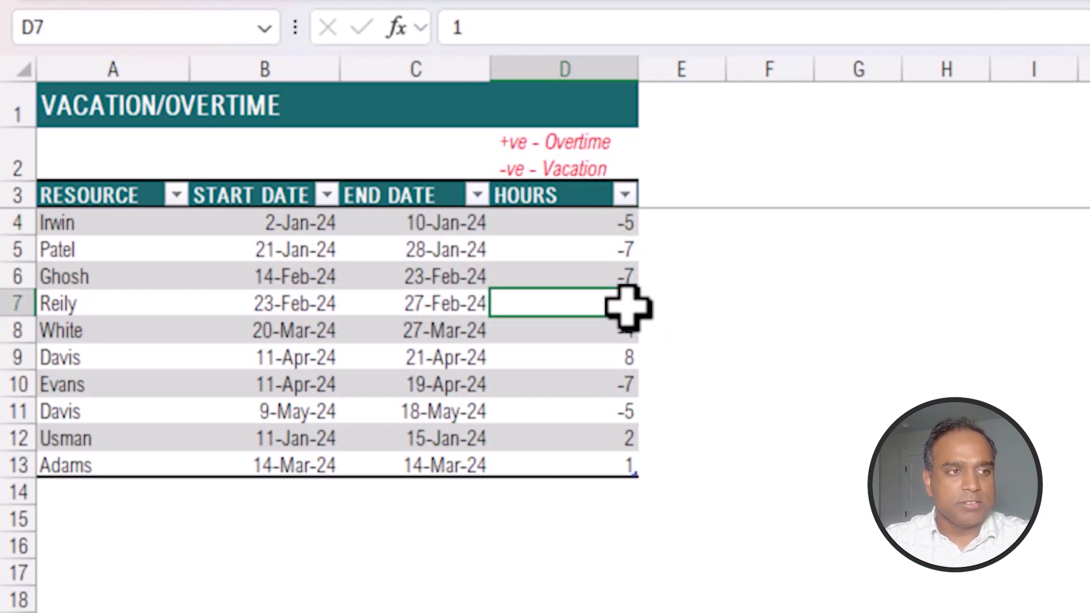
click(176, 307)
drag(176, 307, 568, 305)
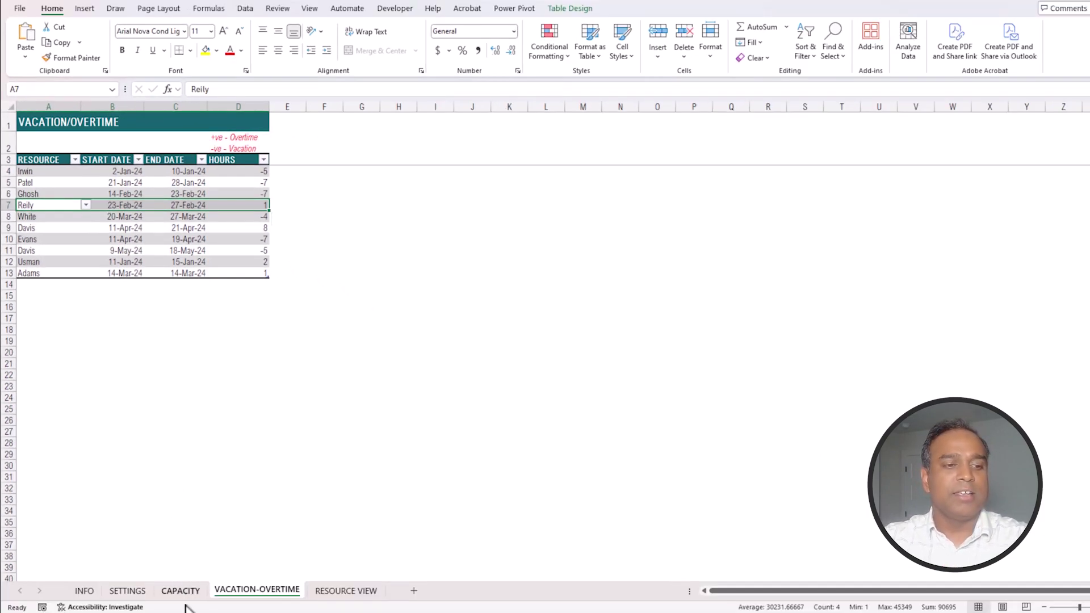
click(181, 590)
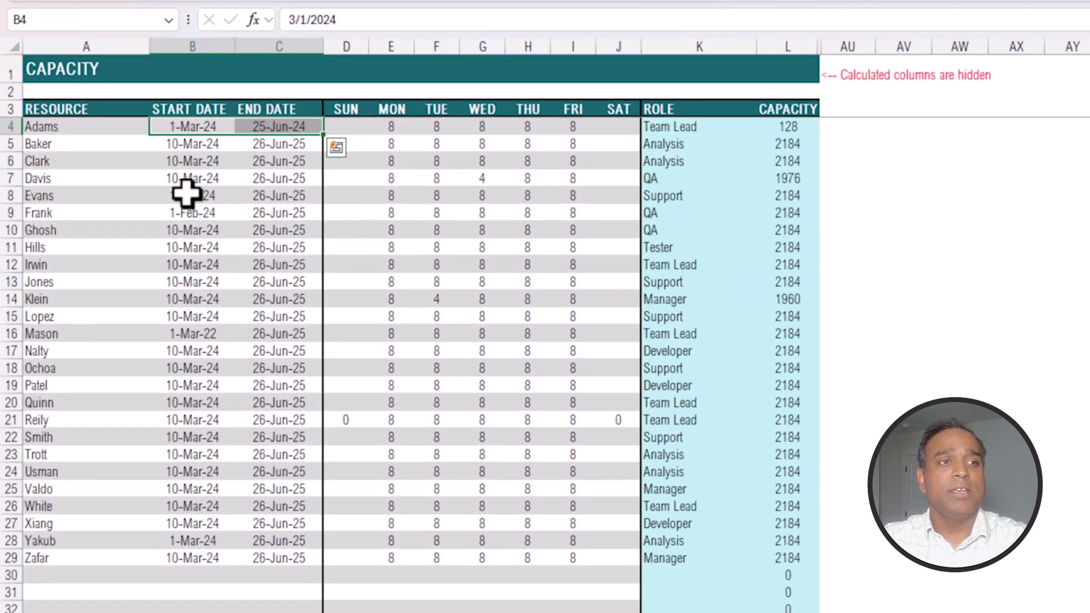
drag(123, 191, 178, 191)
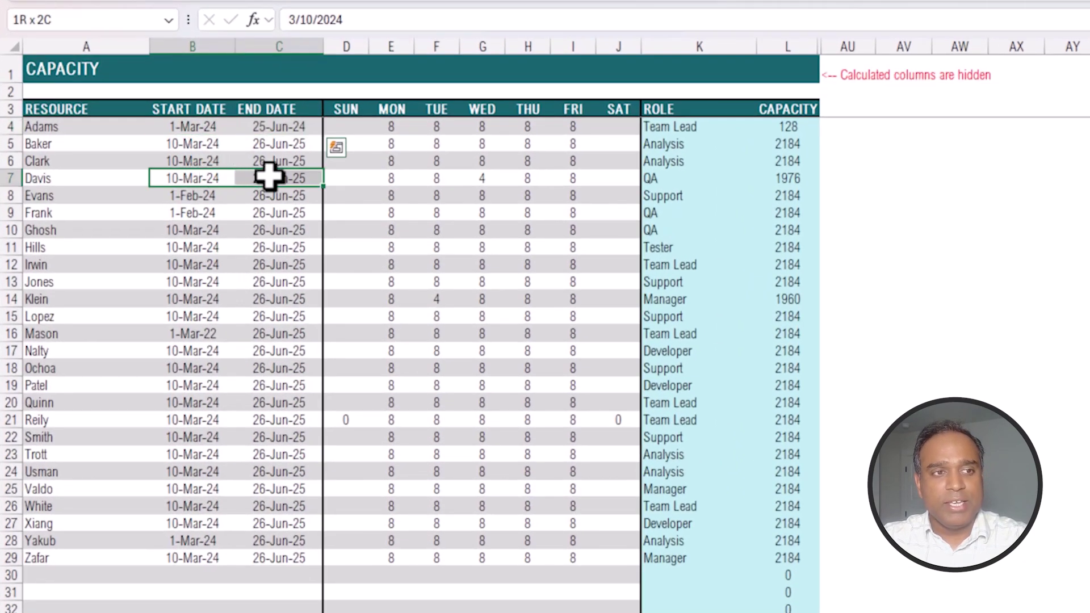
drag(392, 194, 560, 195)
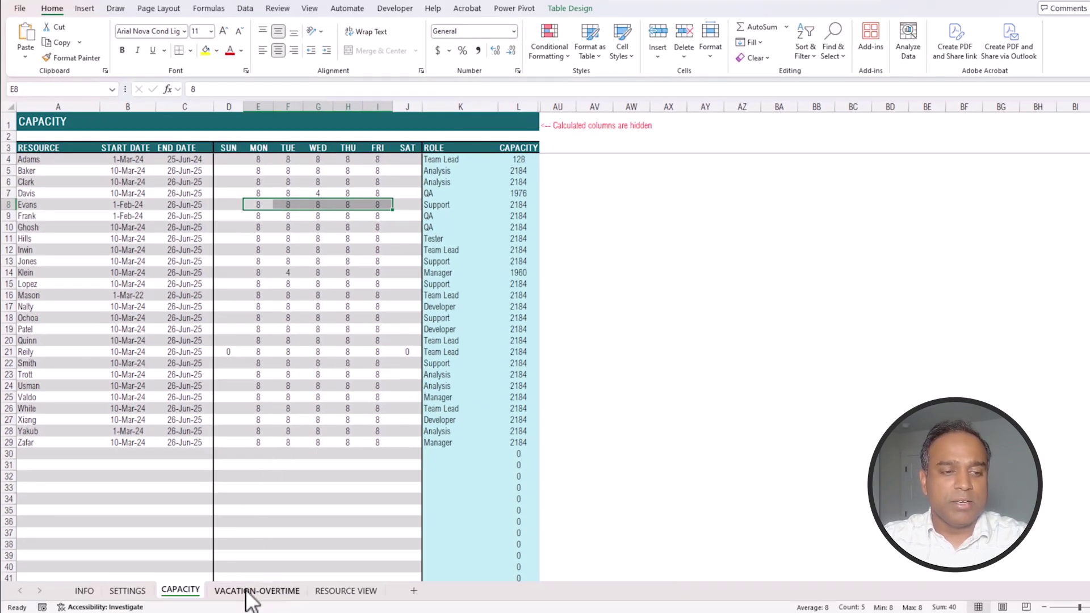
click(249, 592)
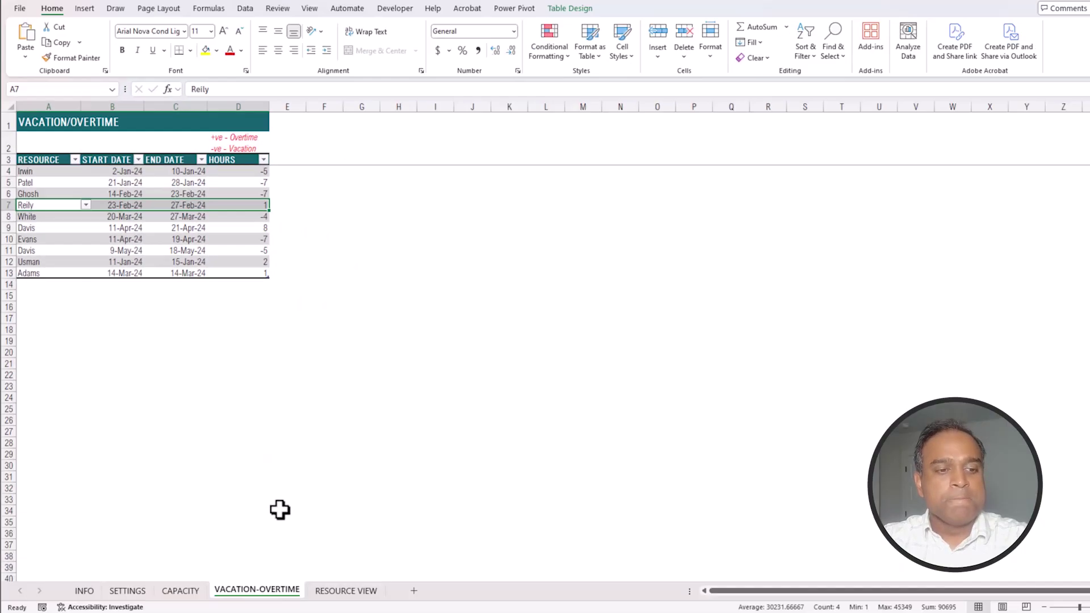
click(322, 591)
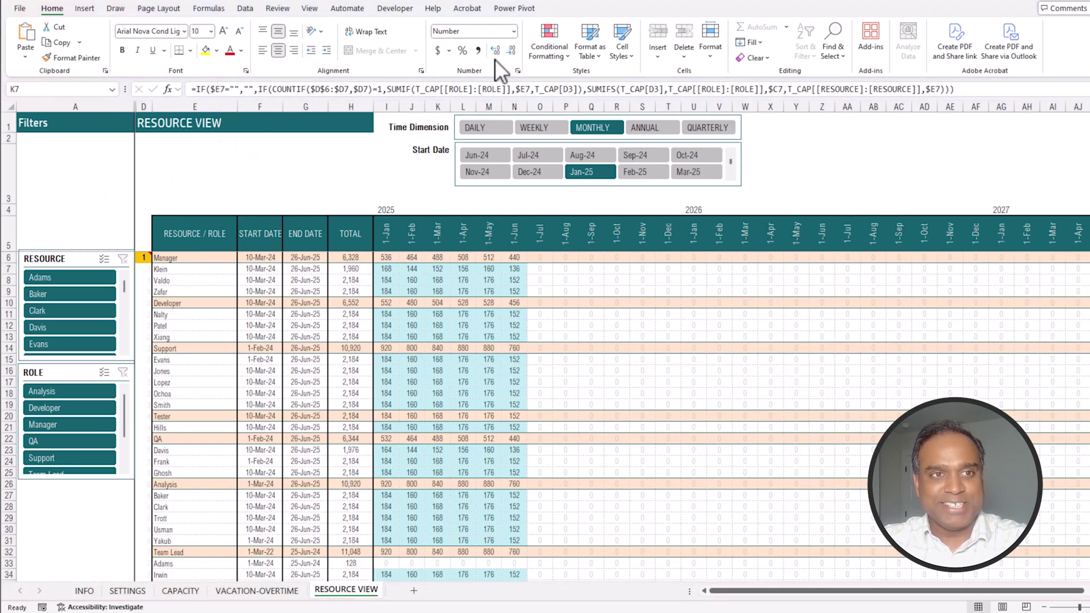
click(210, 108)
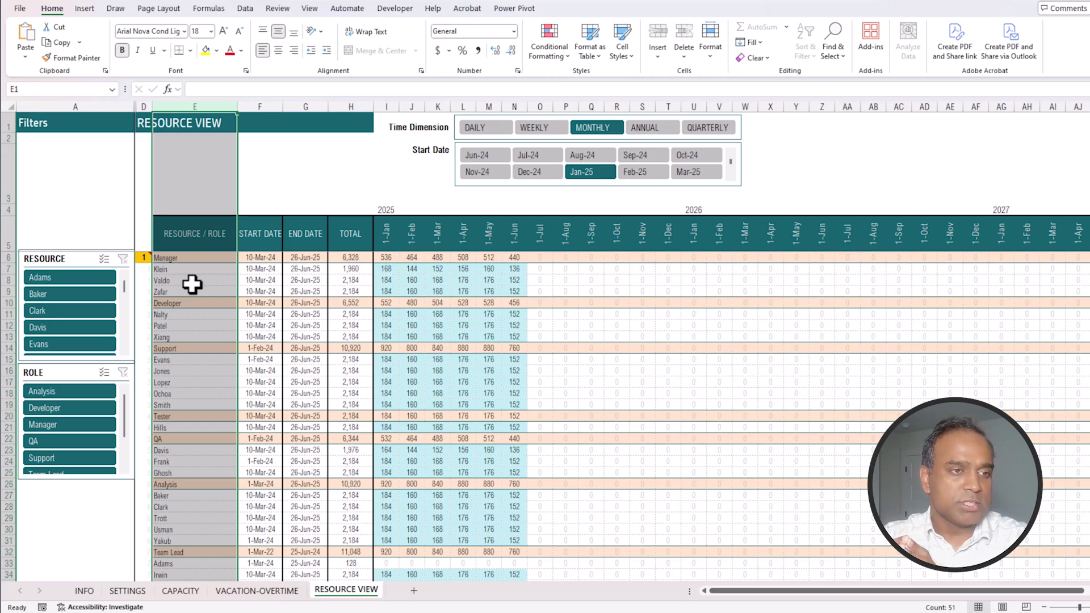
drag(194, 255, 193, 399)
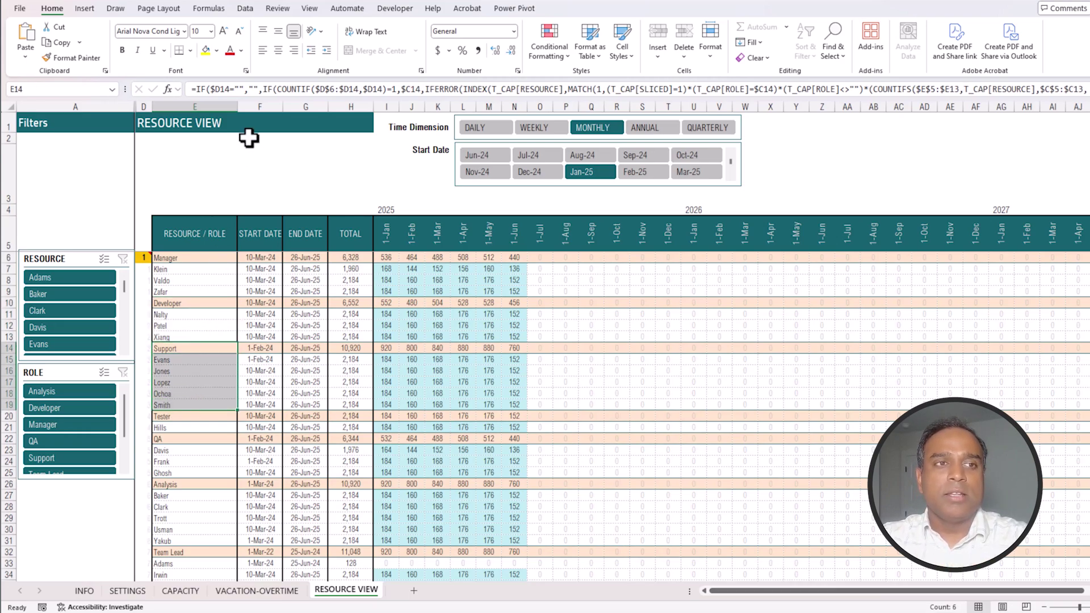
click(258, 107)
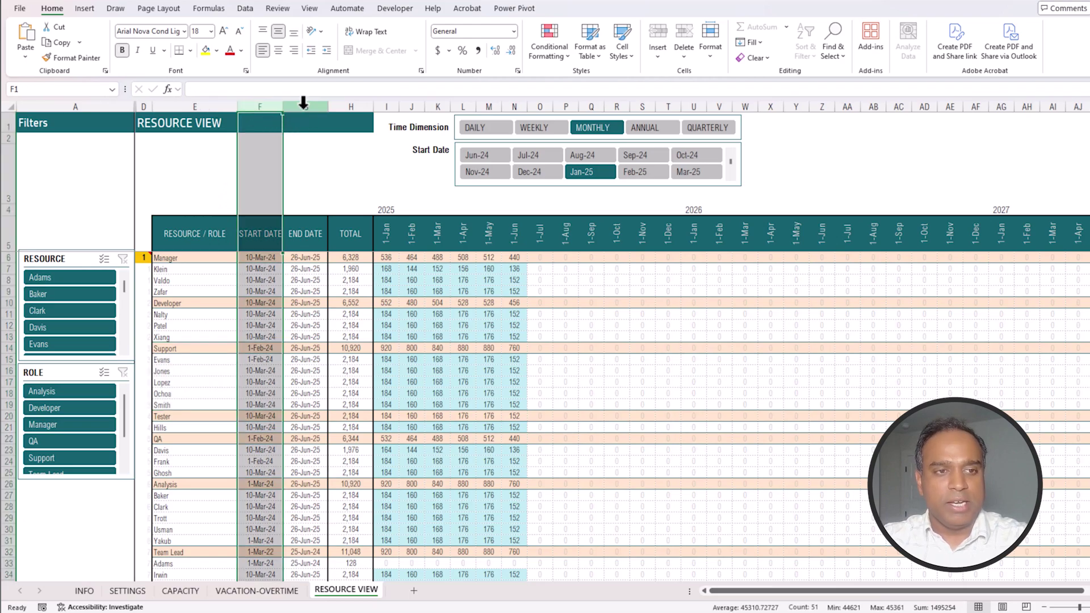
click(302, 107)
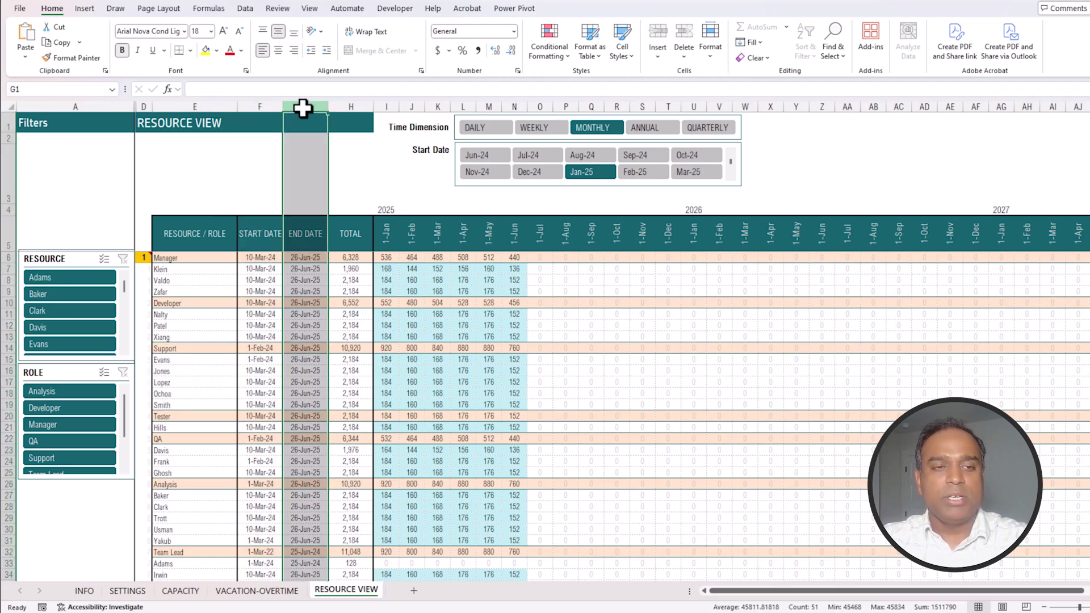
click(350, 107)
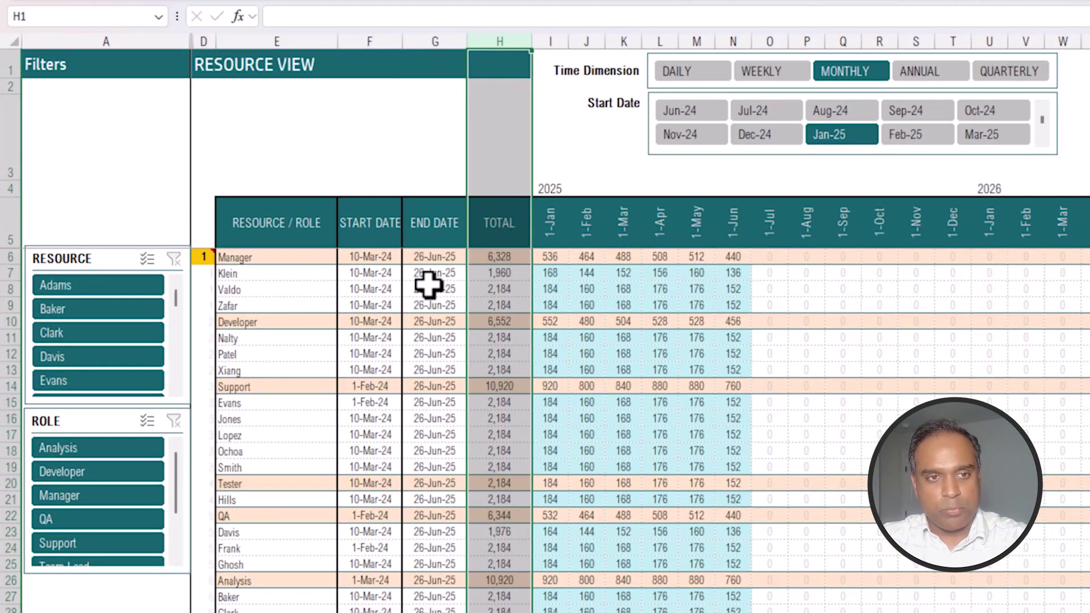
click(551, 228)
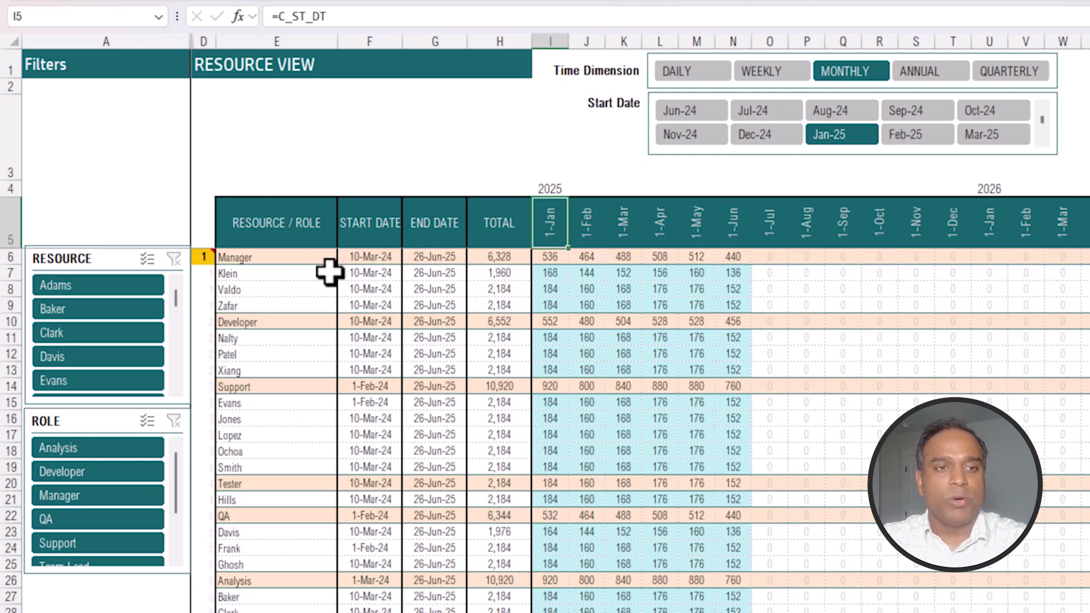
click(553, 274)
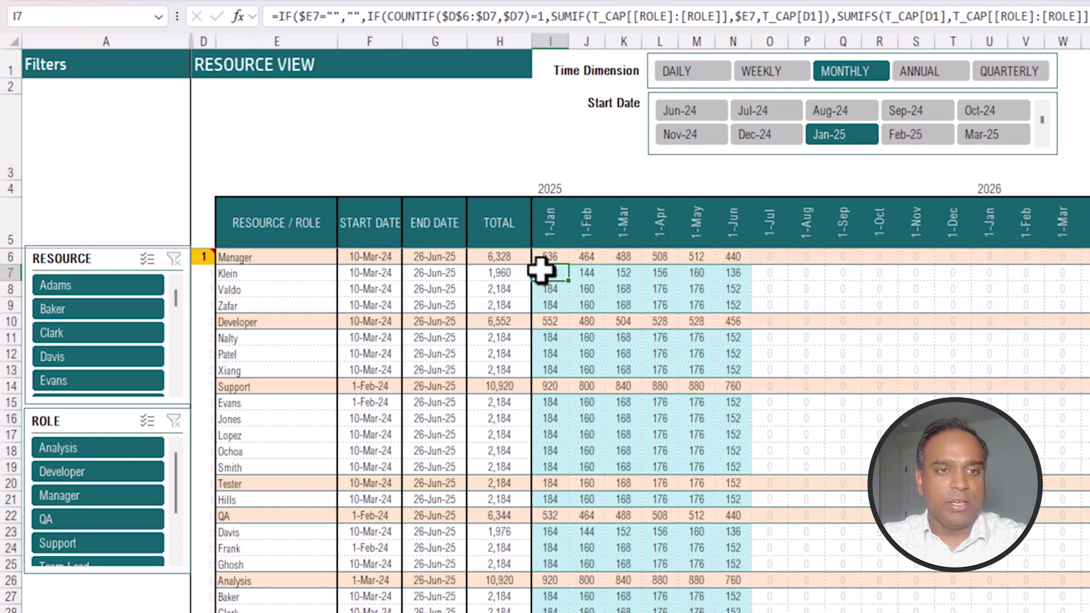
click(586, 277)
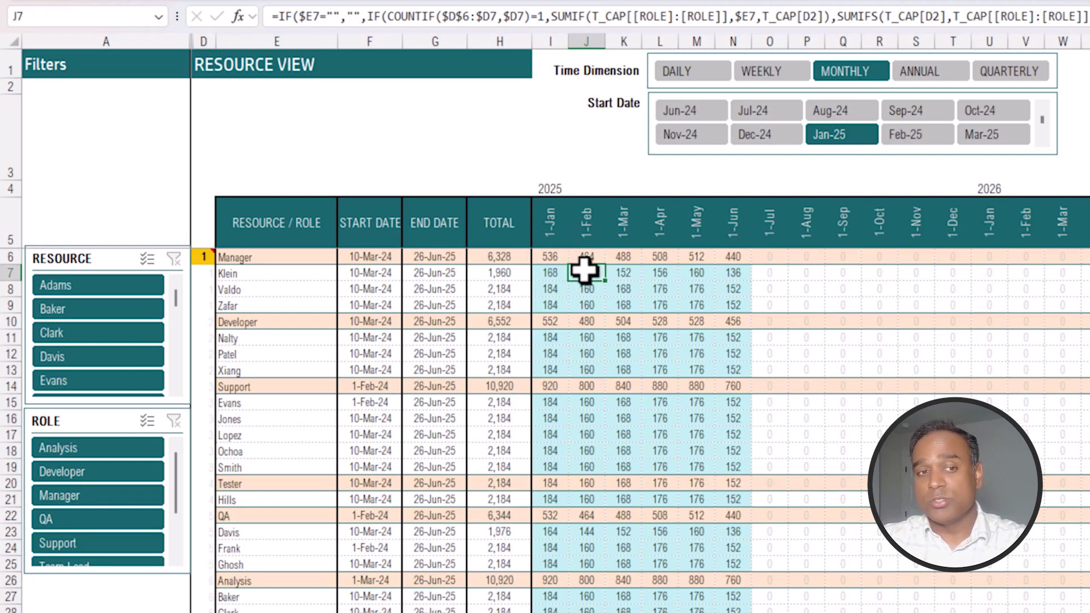
click(301, 256)
drag(301, 254, 729, 254)
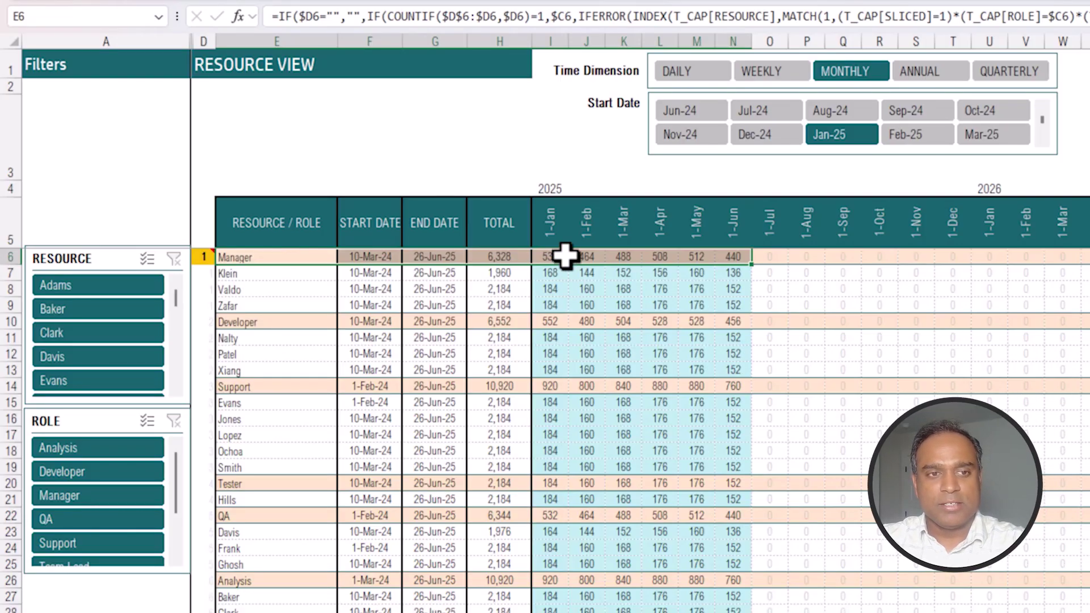
click(564, 257)
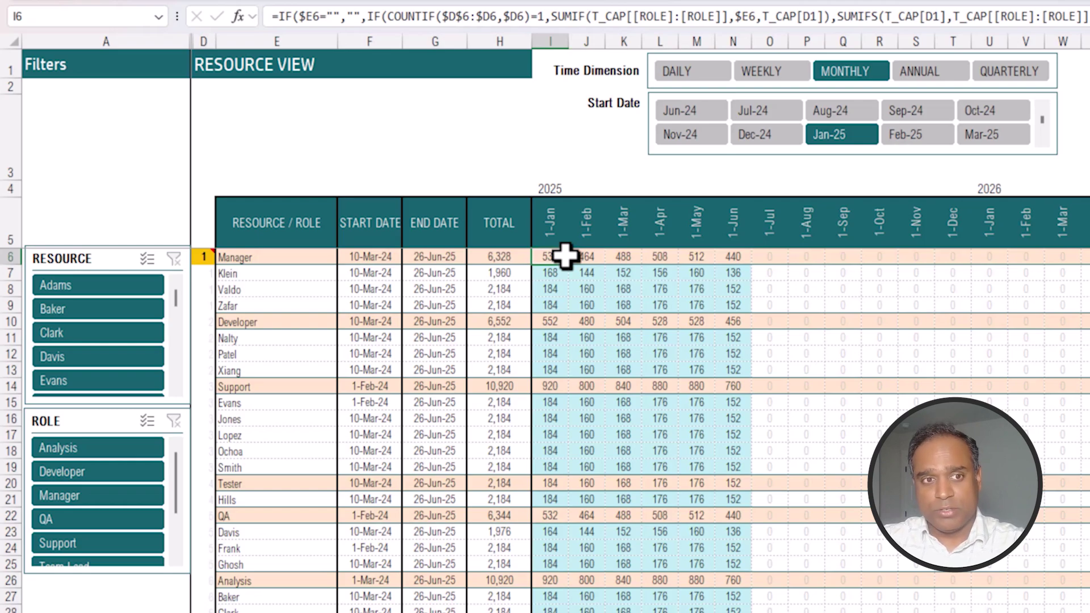
Step: Switch the Resource View to DAILY and check Klein's name and 1-Jan weekday formulas
click(717, 73)
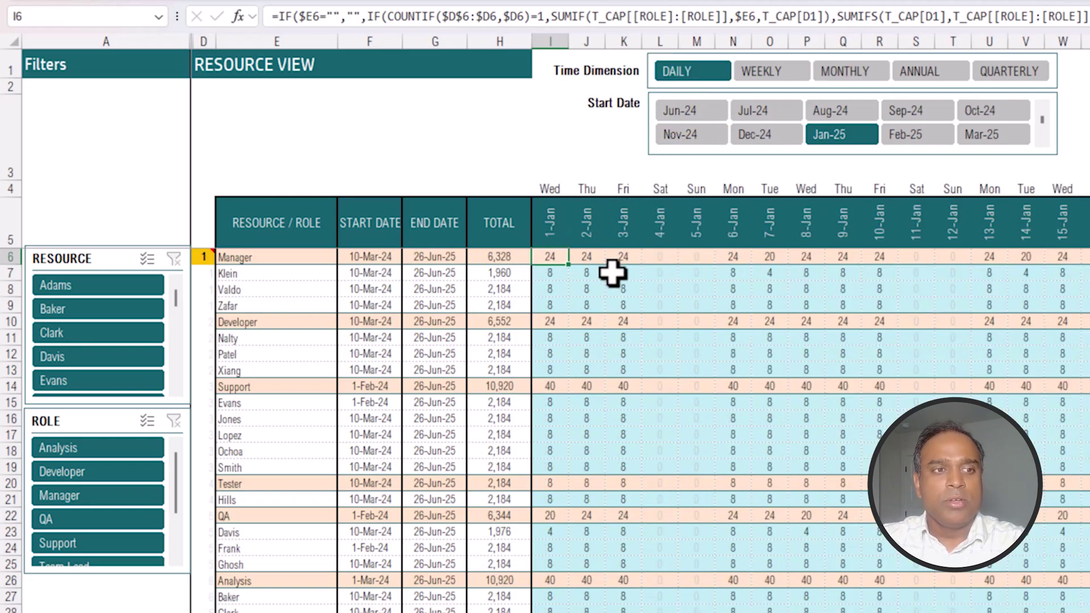
click(295, 276)
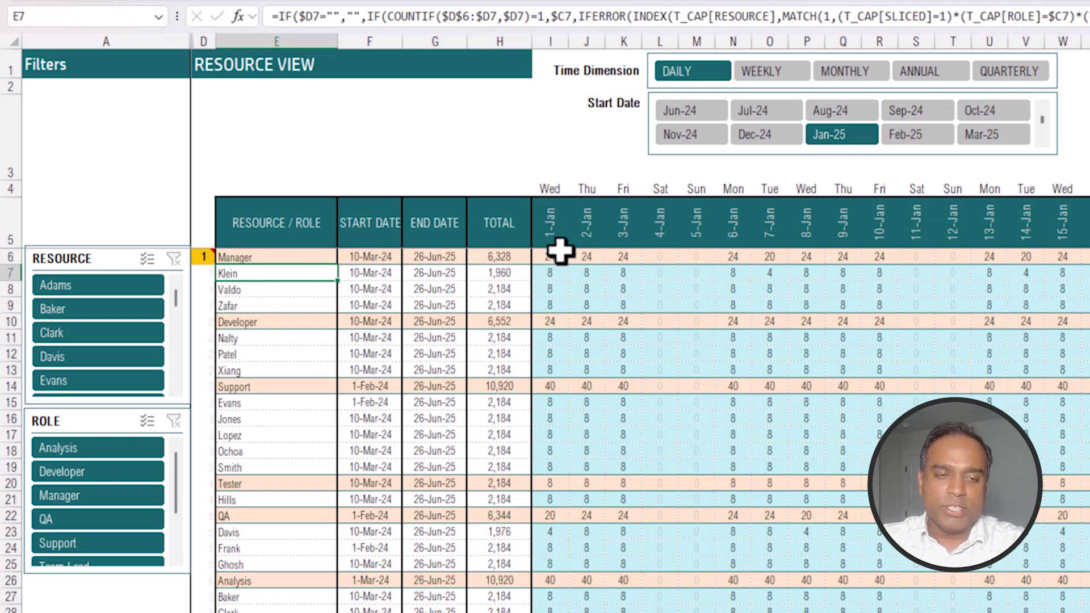
click(559, 190)
Step: Inspect Klein's daily hours for 1–3 Jan and the empty weekend cells 4–5 Jan
click(551, 275)
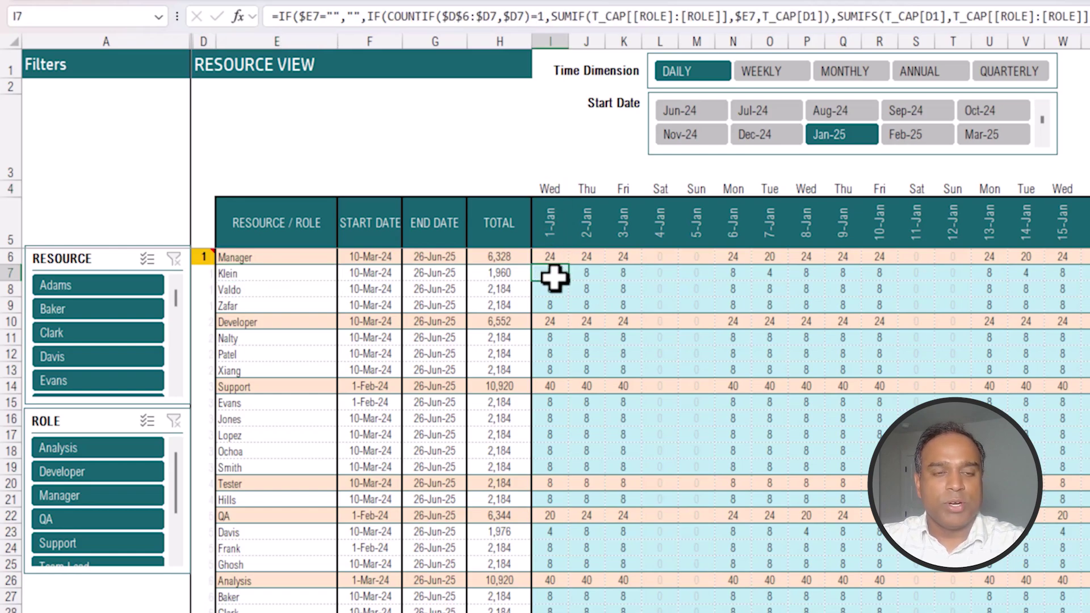
click(591, 275)
click(624, 275)
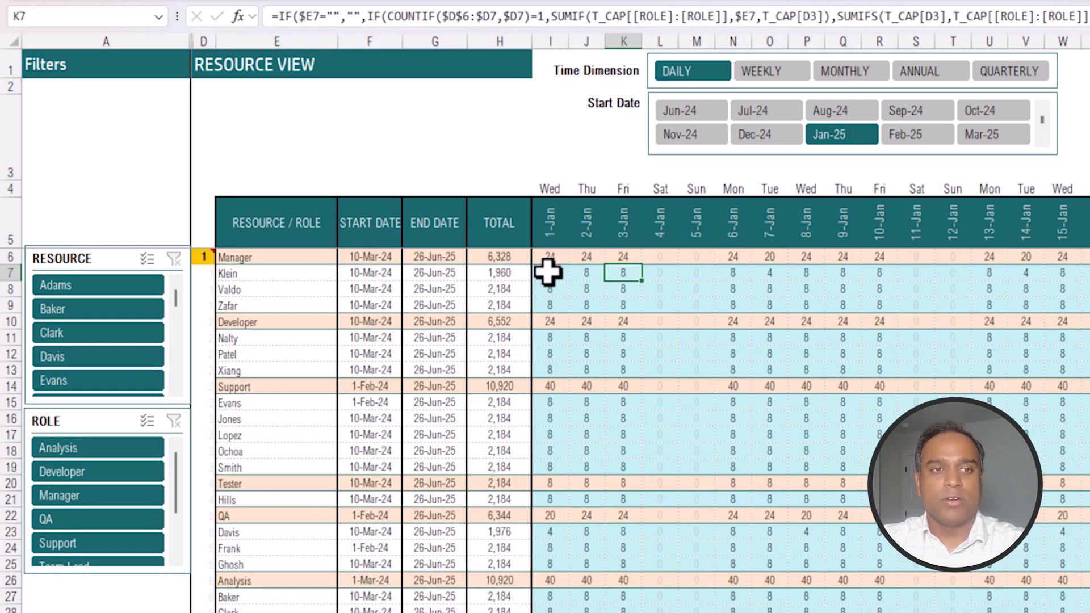
click(663, 274)
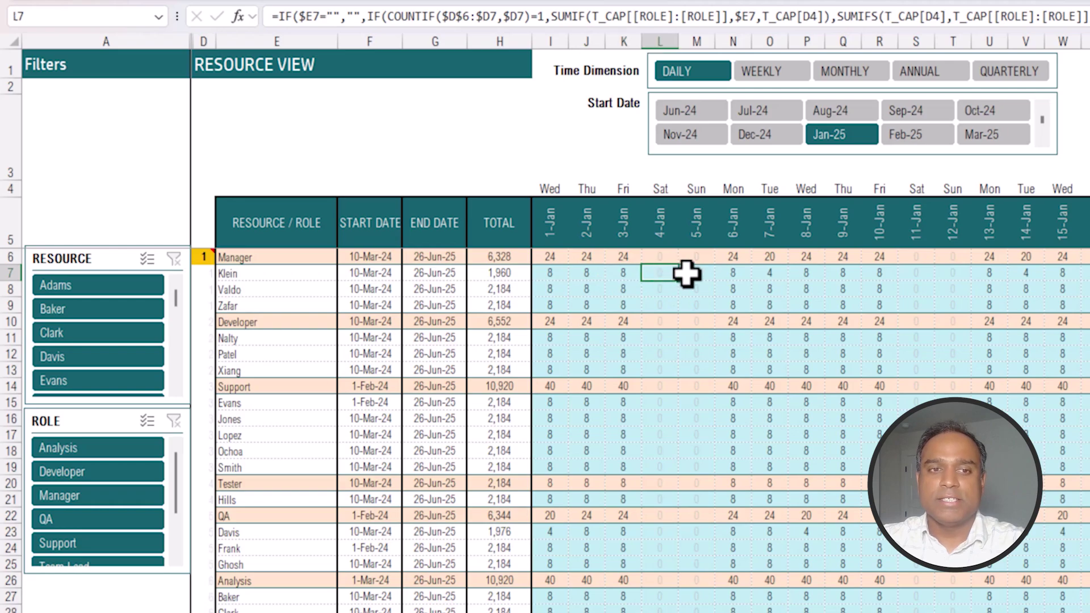
click(687, 275)
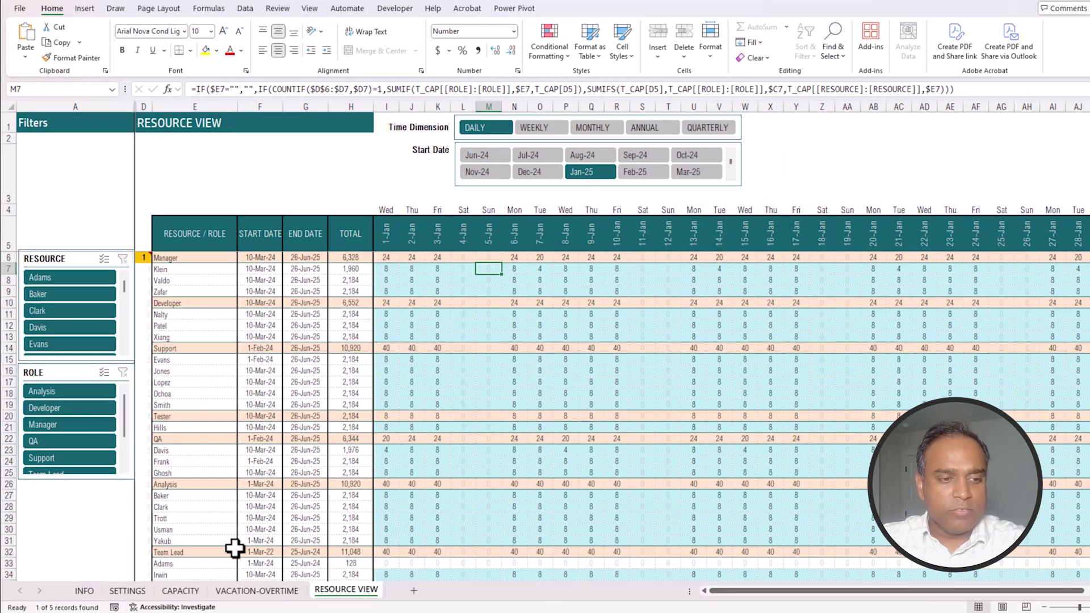
click(180, 591)
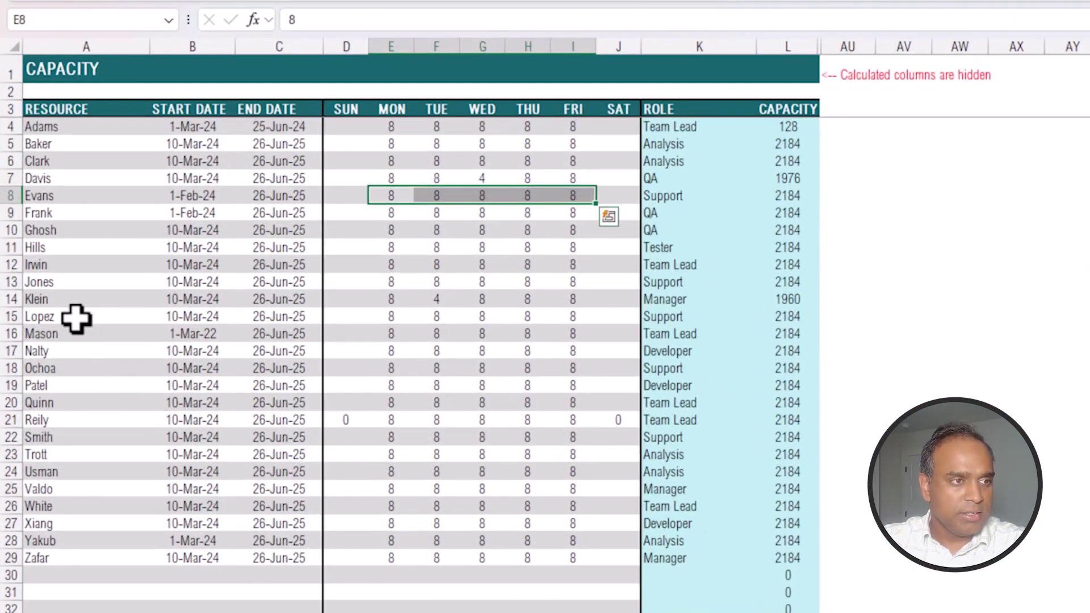
click(8, 299)
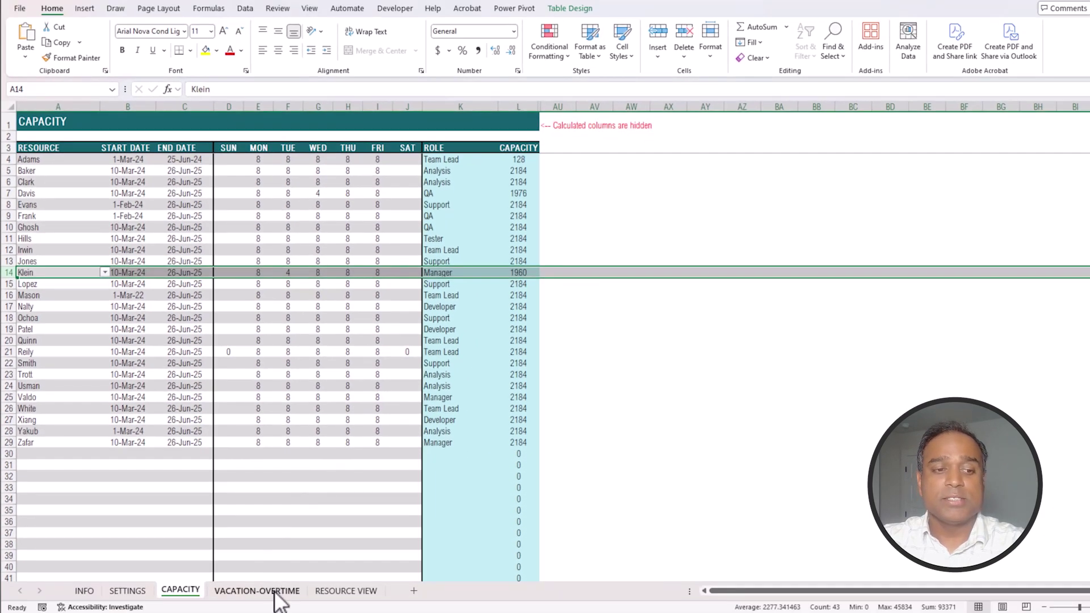
click(341, 592)
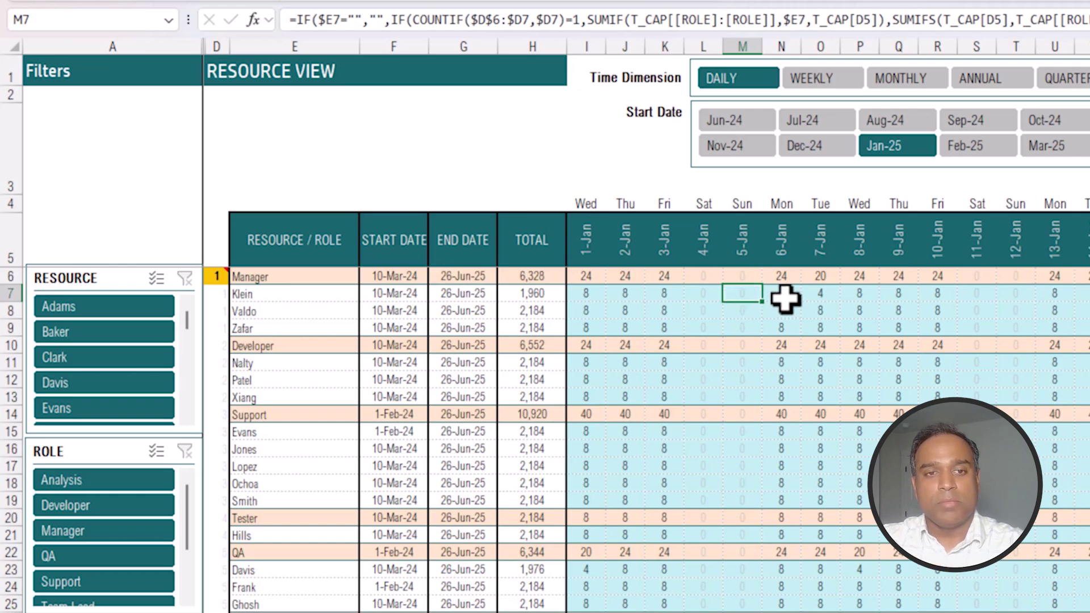
Step: Check Klein's reduced 4 hours on 7-Jan, then switch the Resource View to WEEKLY
click(821, 293)
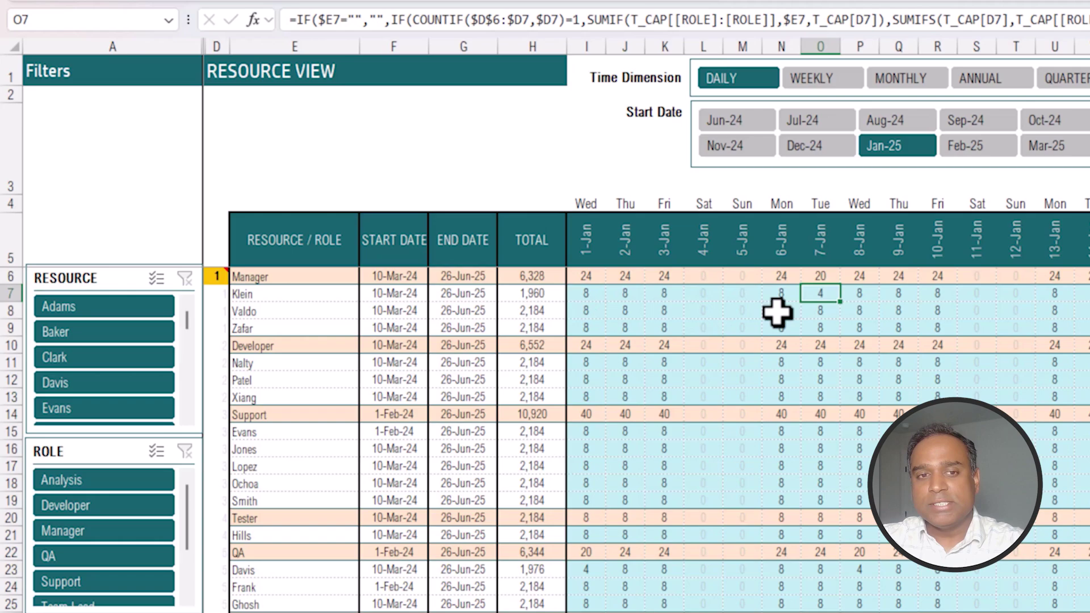
click(816, 81)
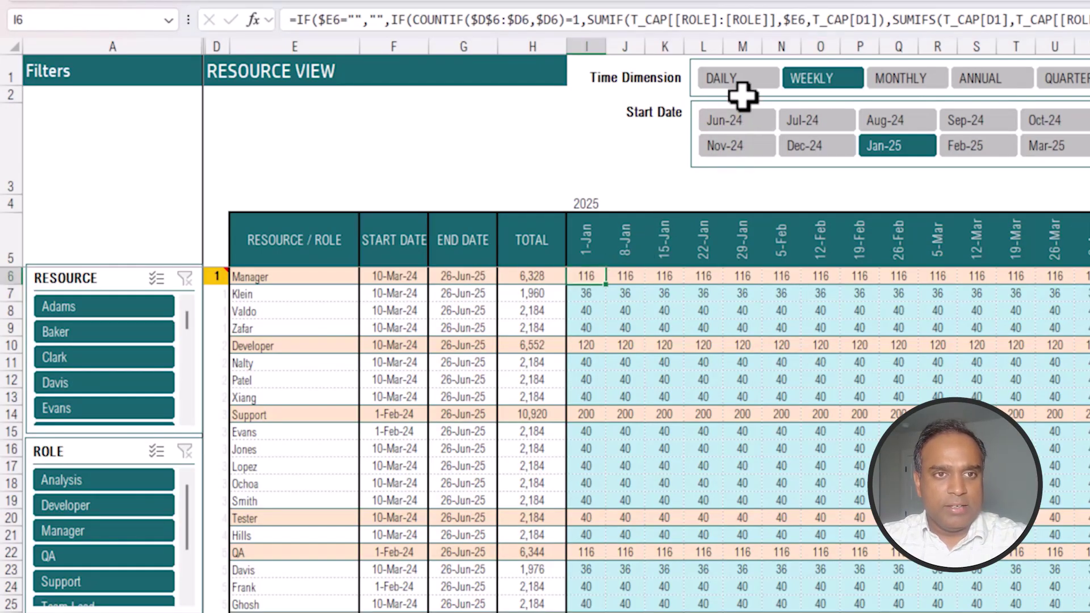
Step: Return to DAILY, start the timeline at Jun-24, and check the first date header formula
click(750, 85)
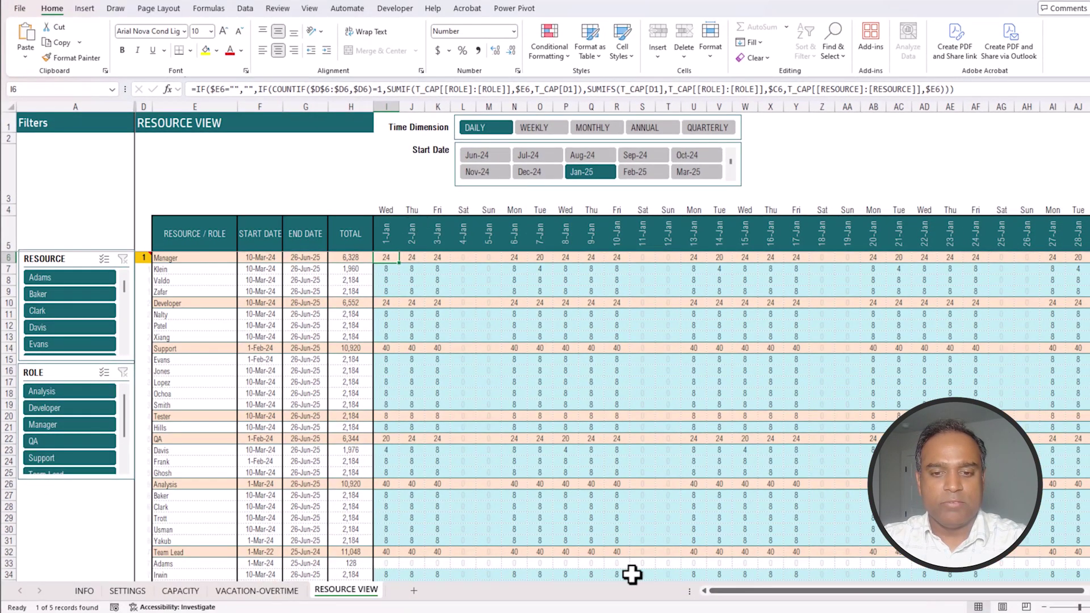
mouse_move(725, 593)
mouse_down()
mouse_move(753, 596)
mouse_move(716, 593)
mouse_up()
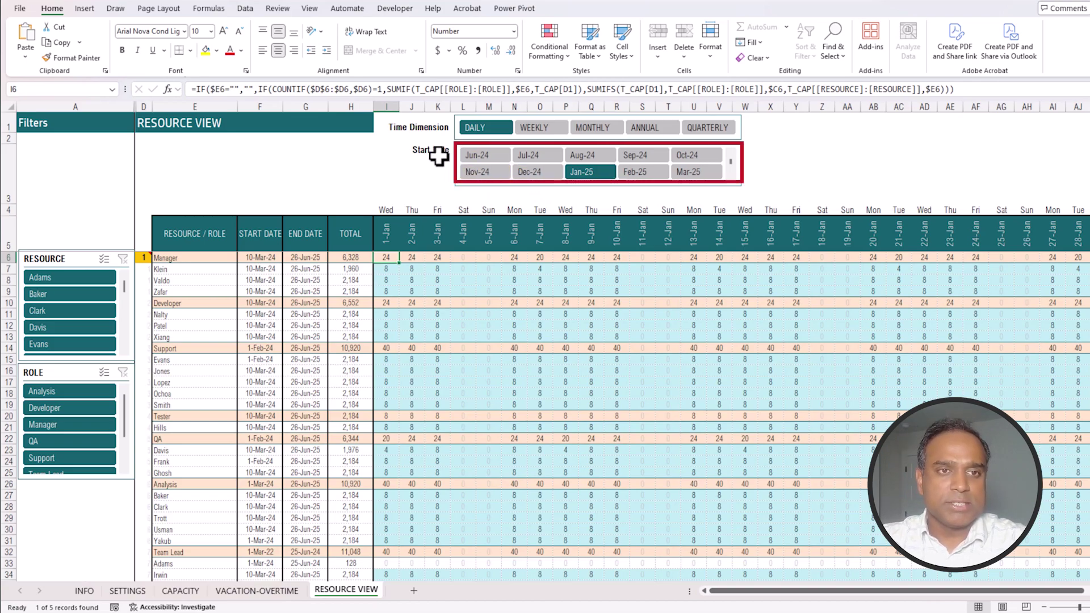
click(482, 156)
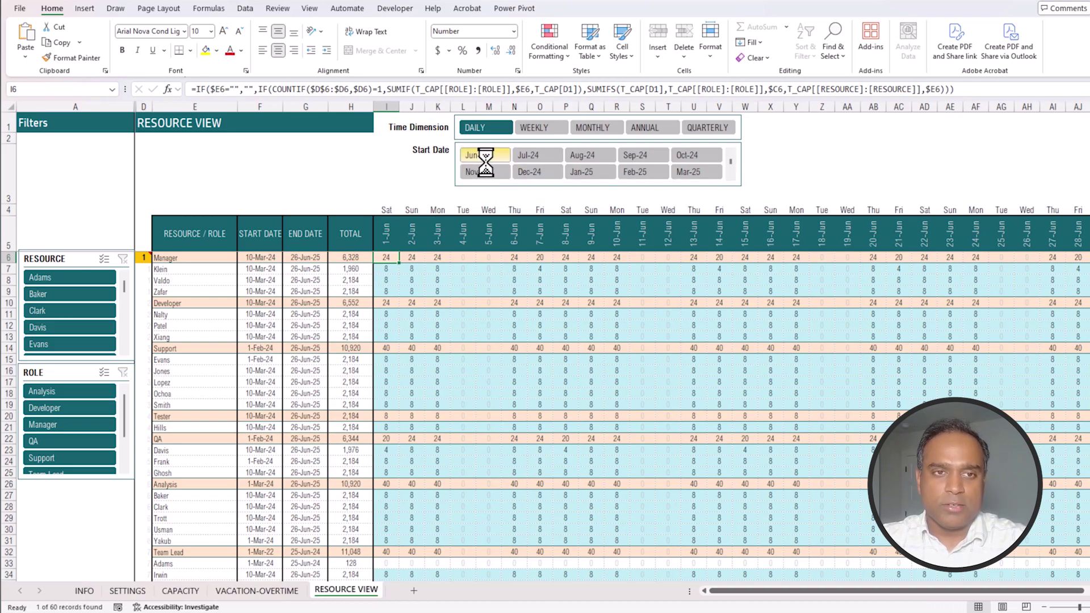
click(391, 234)
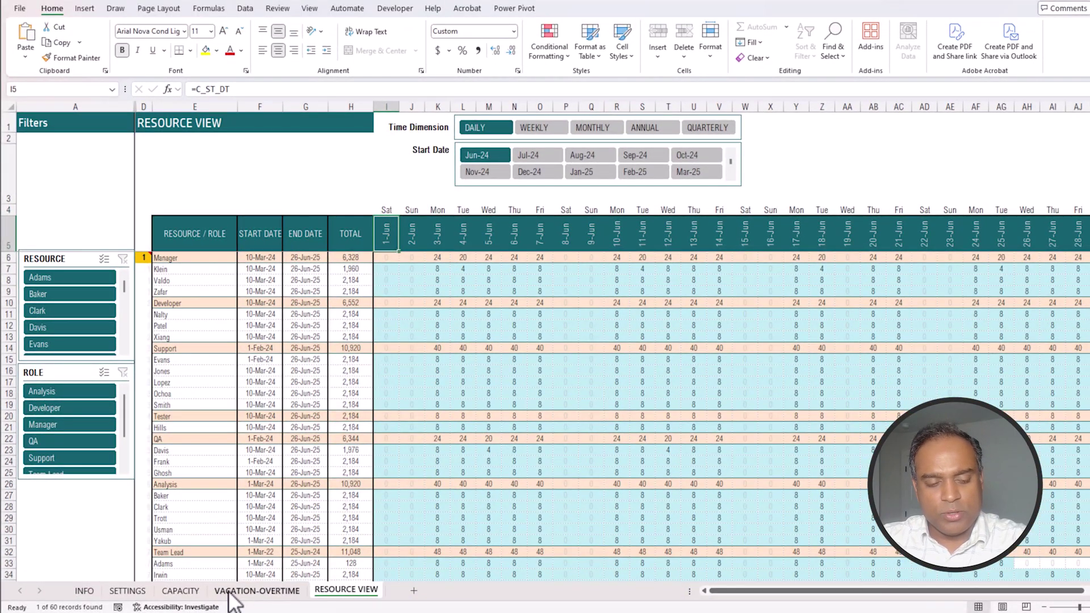
click(136, 591)
click(434, 254)
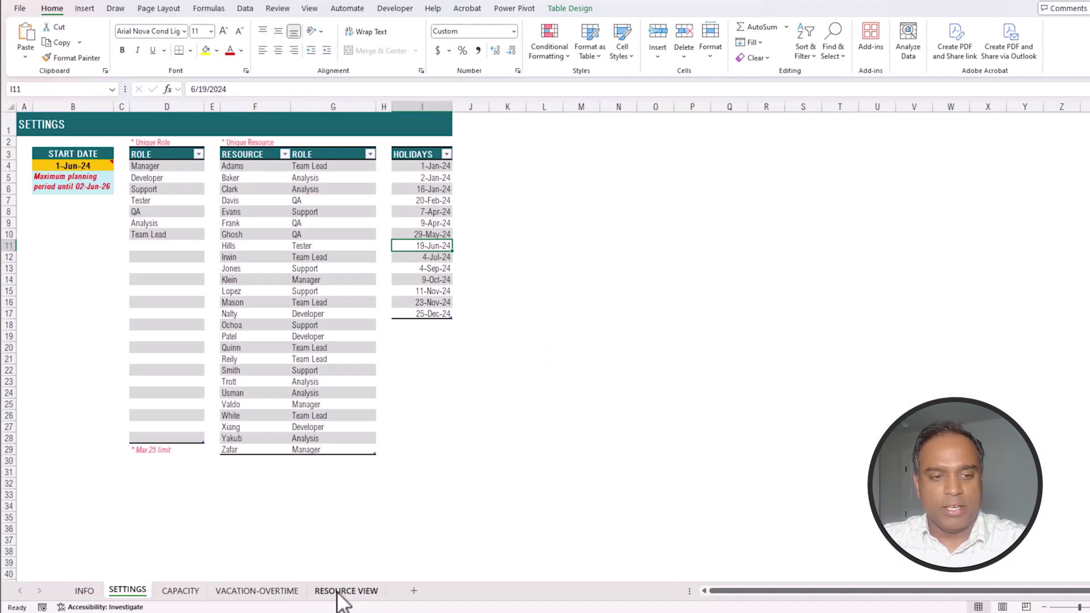
click(344, 591)
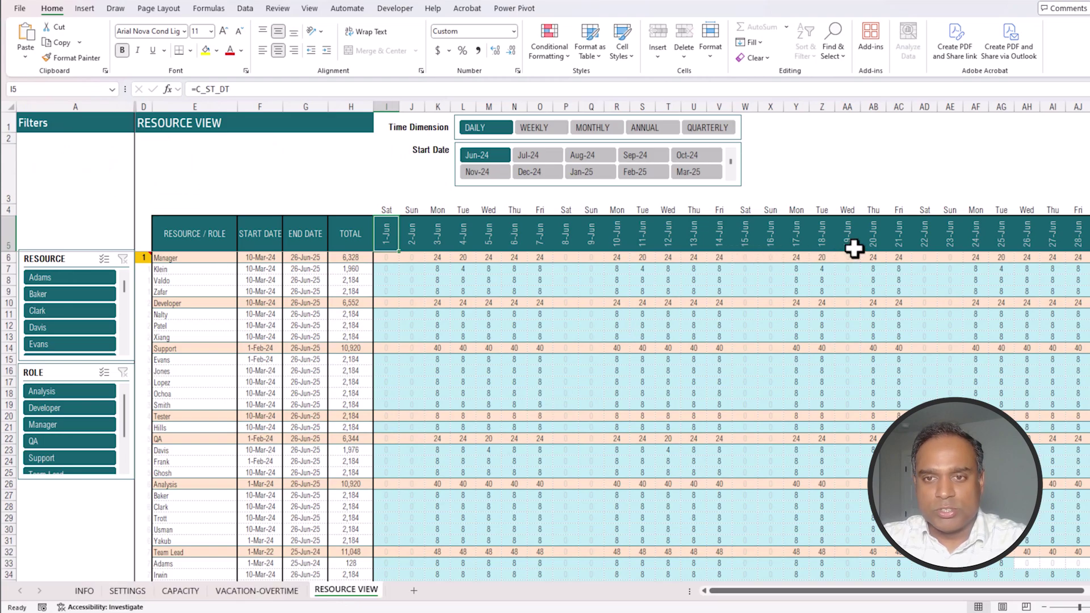
click(857, 227)
drag(846, 207, 847, 558)
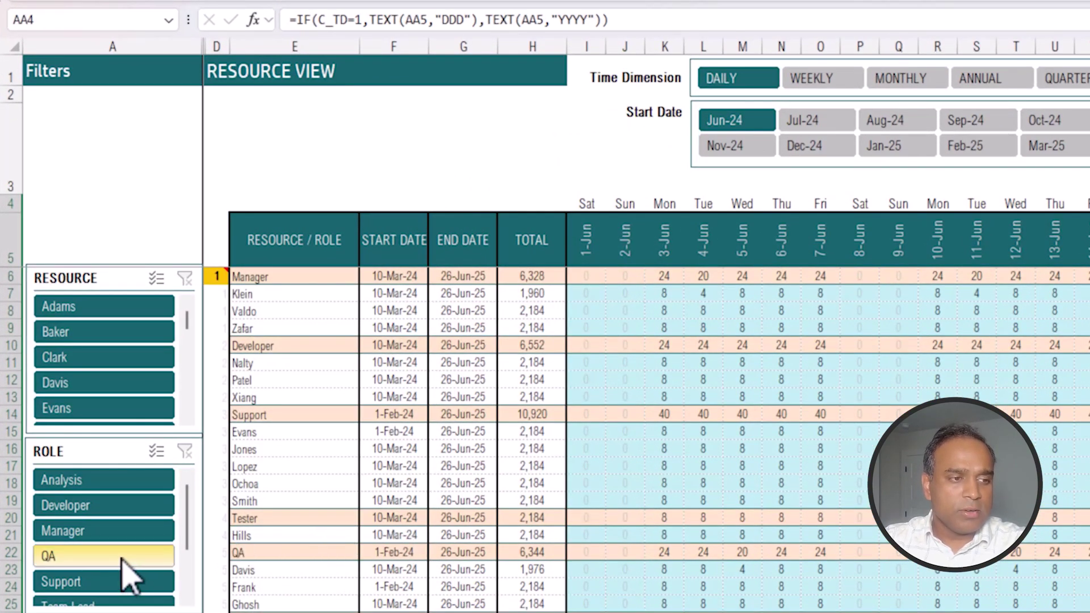
Step: Filter the Resource View by role: QA, then Developer, then Developer plus Manager
click(122, 559)
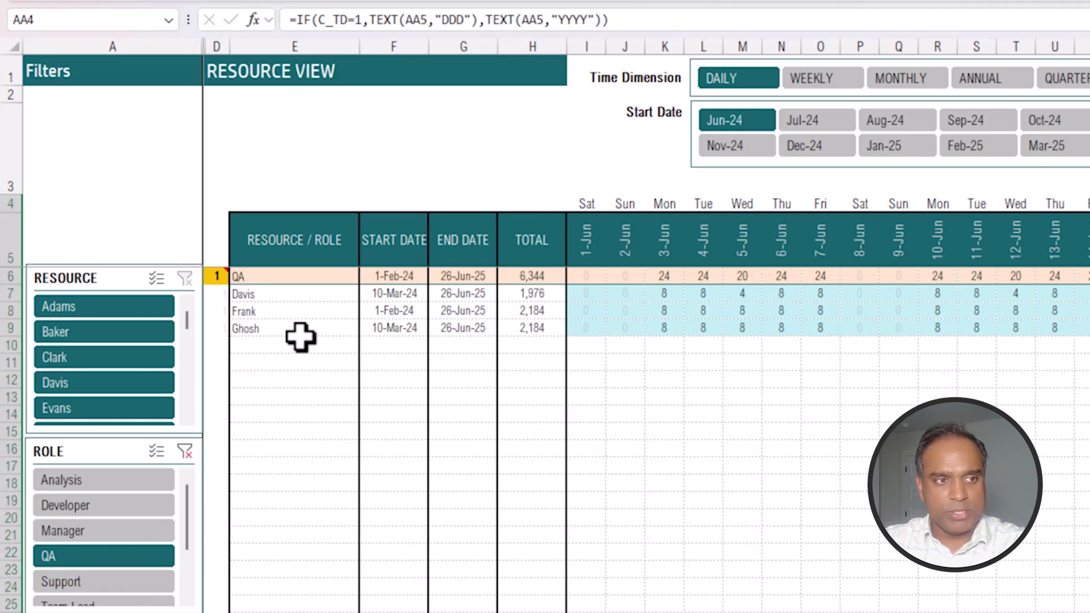
click(142, 512)
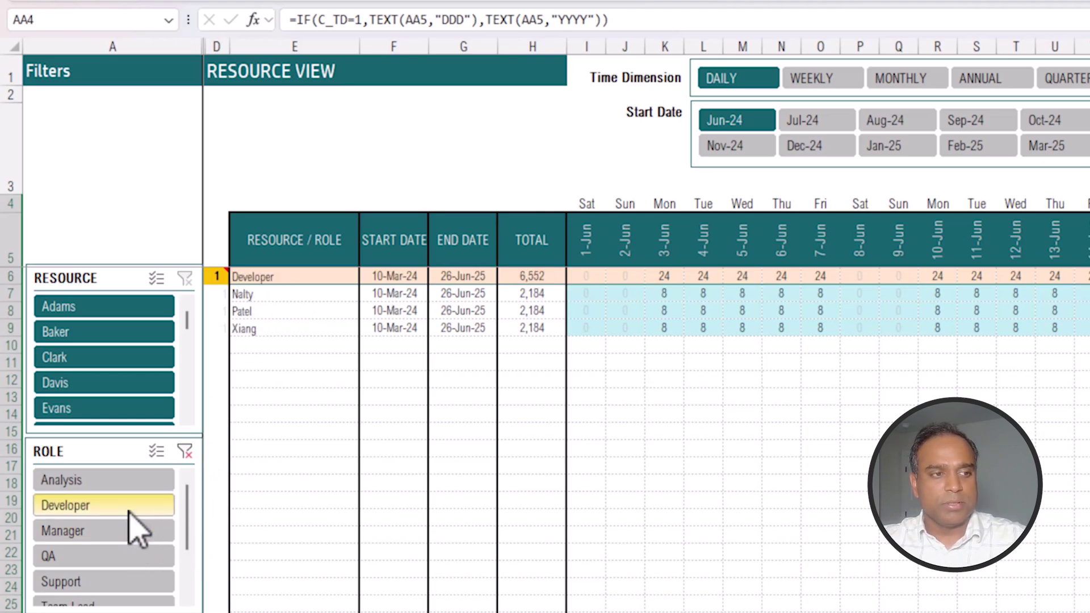
click(107, 533)
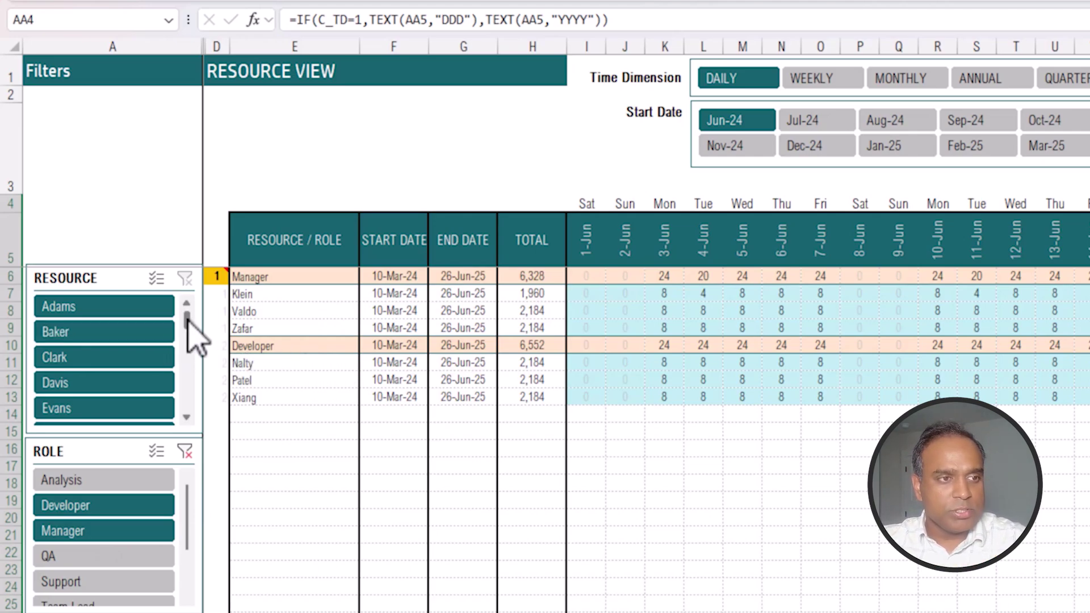
Step: Filter to resource Adams, reselect Developer, then clear the role and resource filters
click(154, 308)
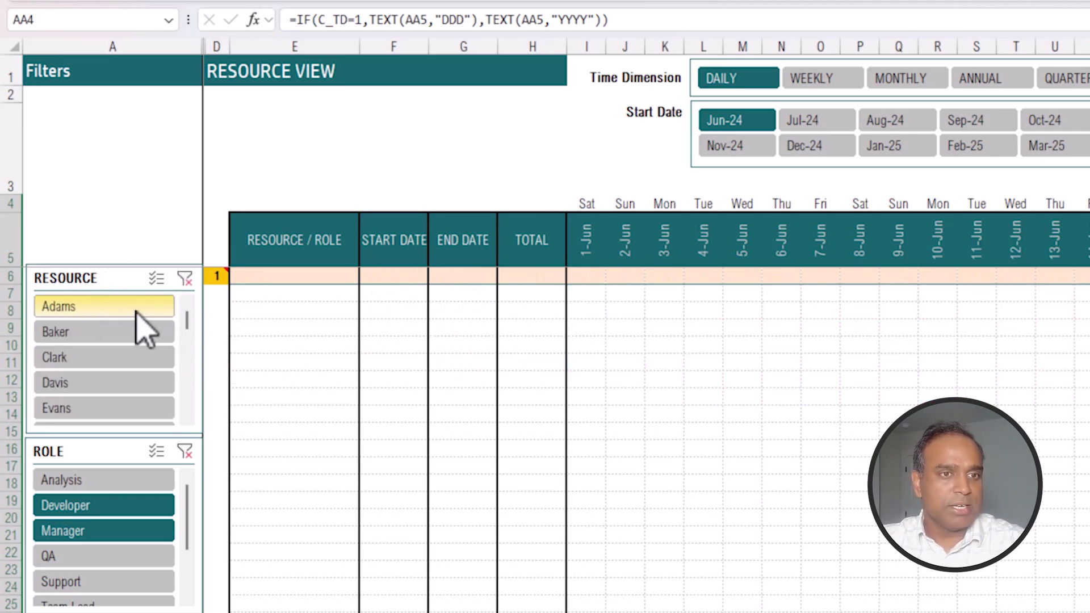
click(111, 510)
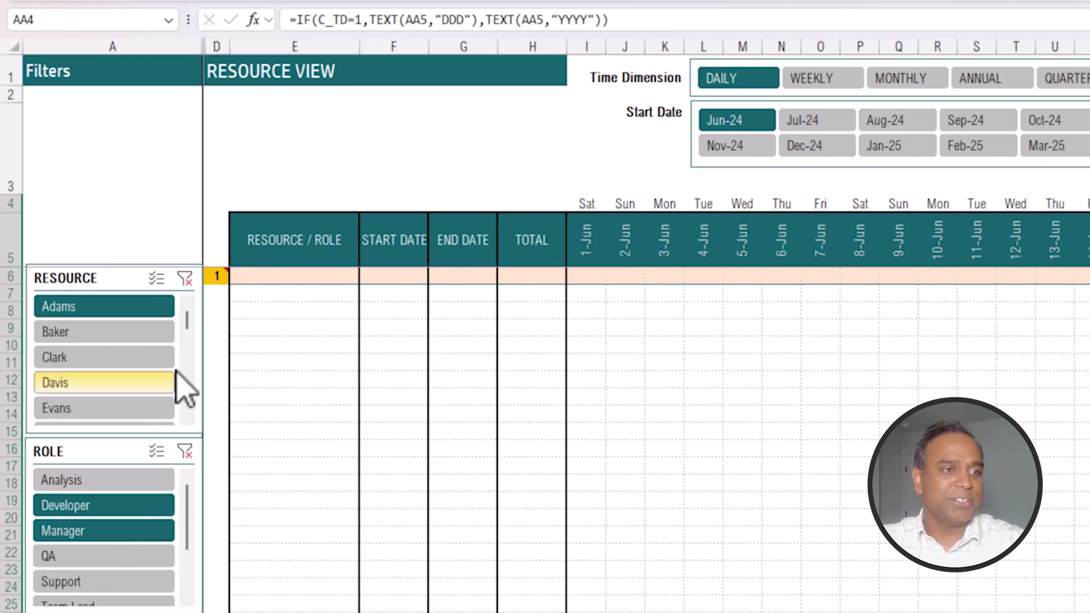
click(185, 451)
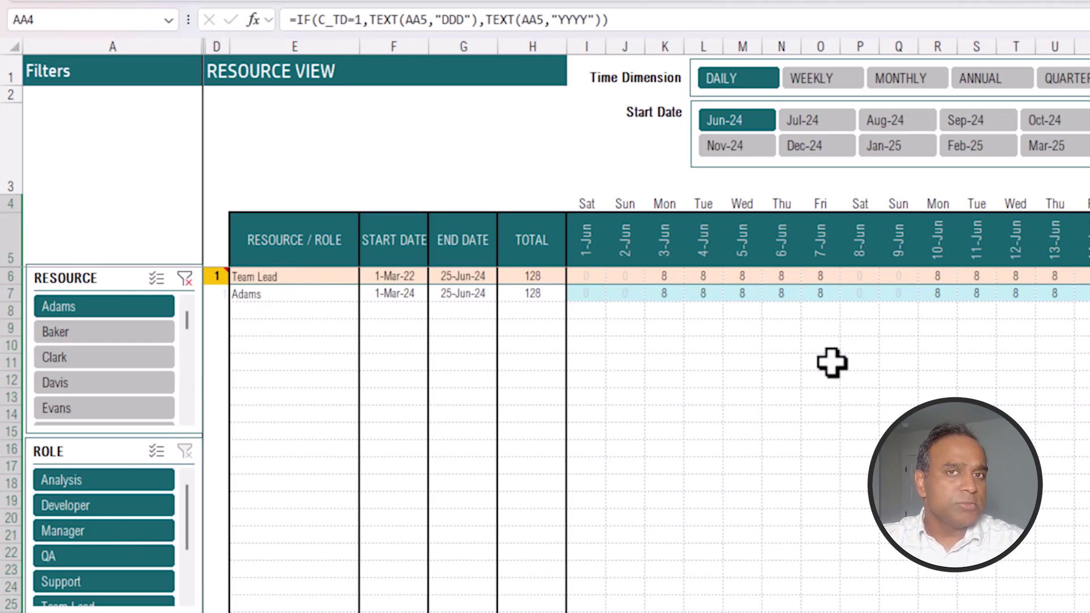
click(187, 278)
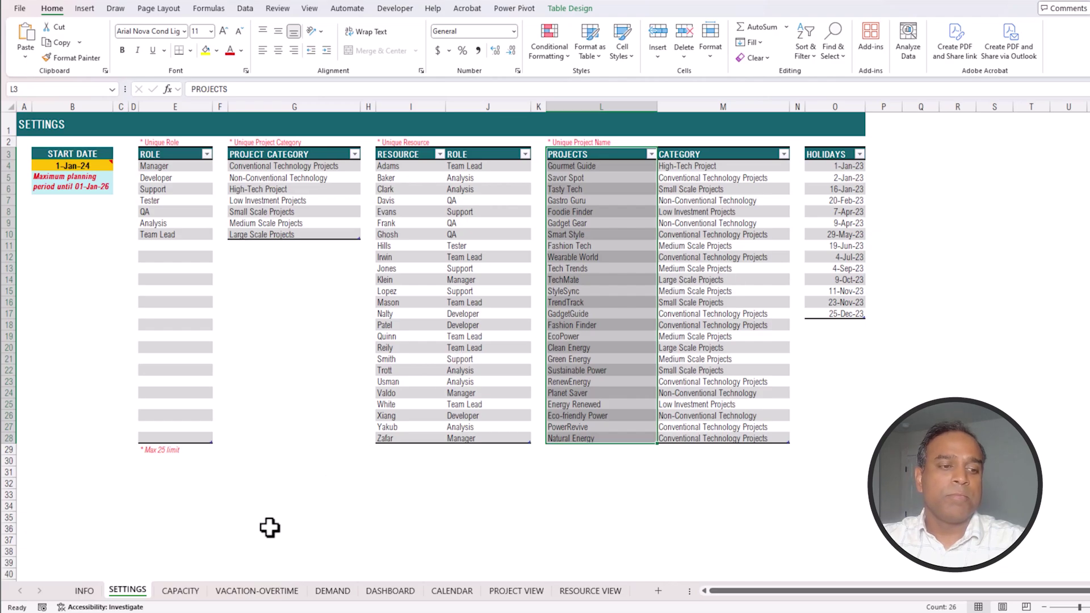
Step: Open the DEMAND sheet and highlight the task names and project names
click(332, 591)
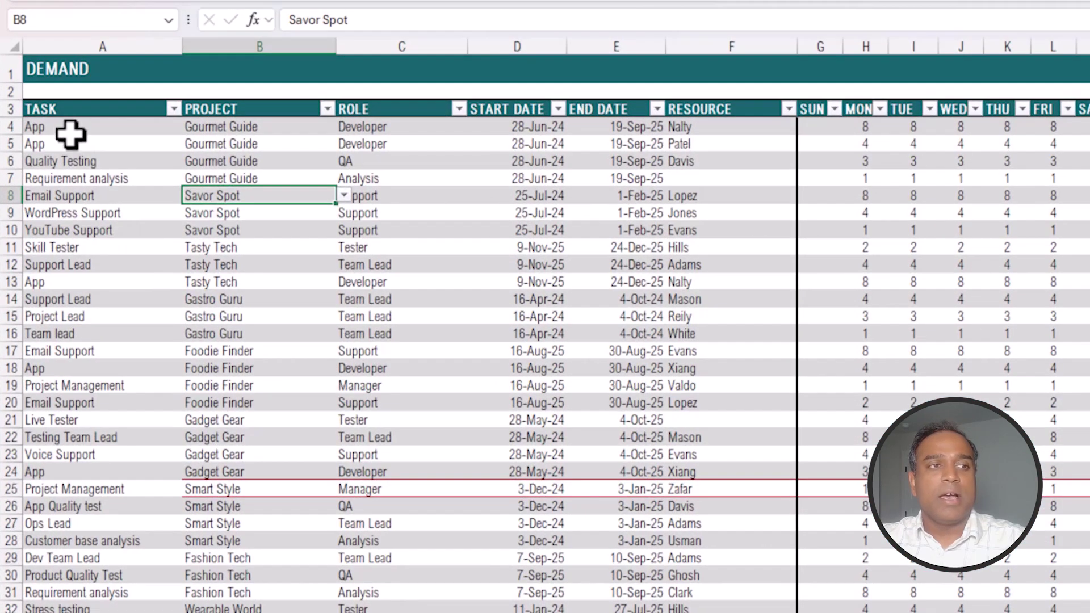
drag(50, 161, 69, 365)
drag(237, 178, 257, 386)
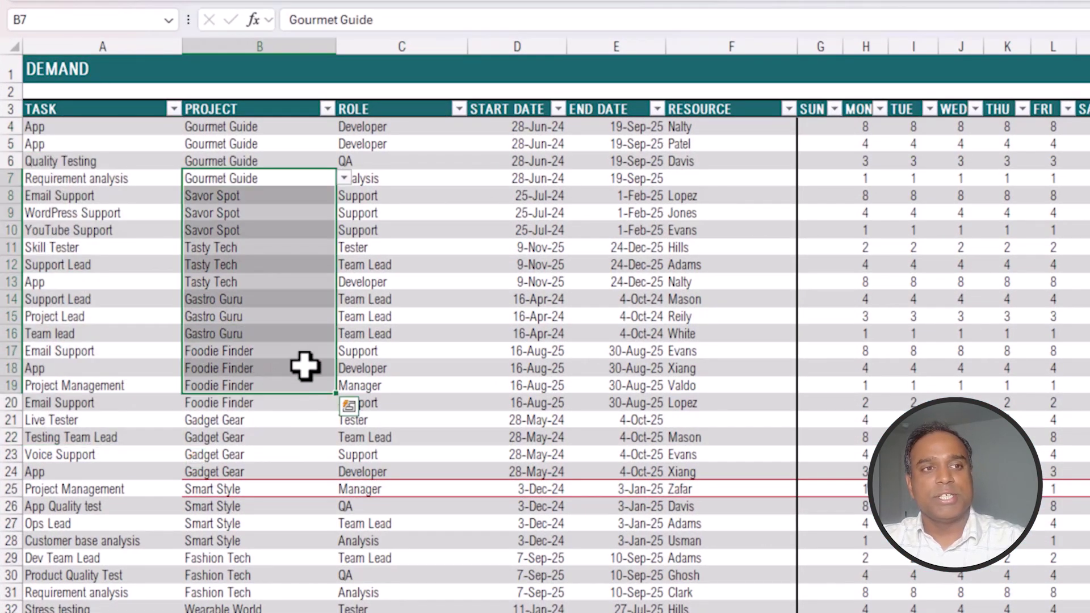
Step: Select the Tester role, F11's resource, the row 25 Project Management task and end date E29
click(385, 253)
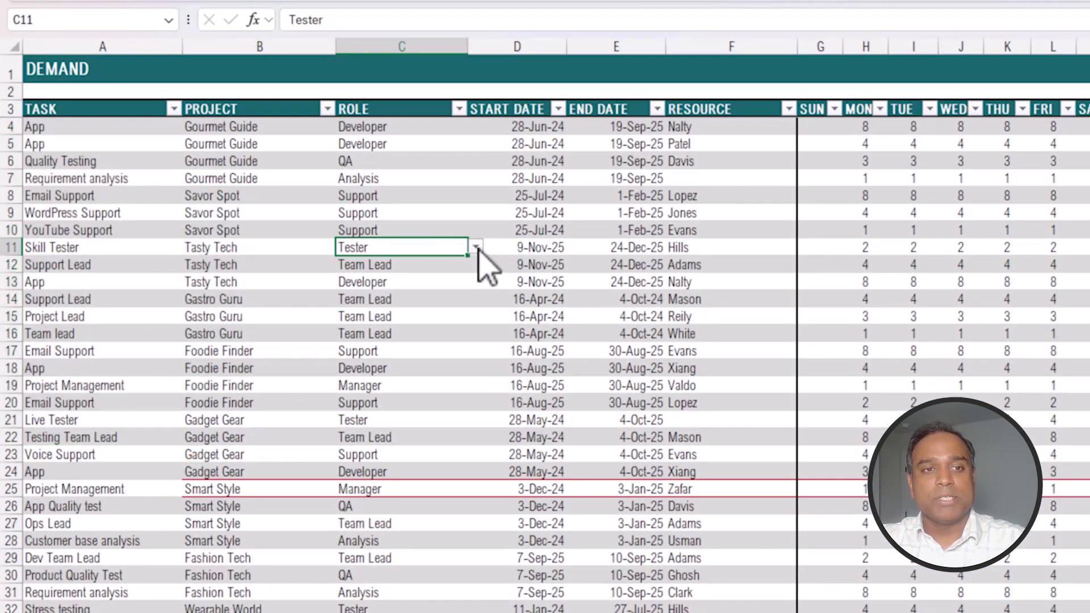
click(687, 245)
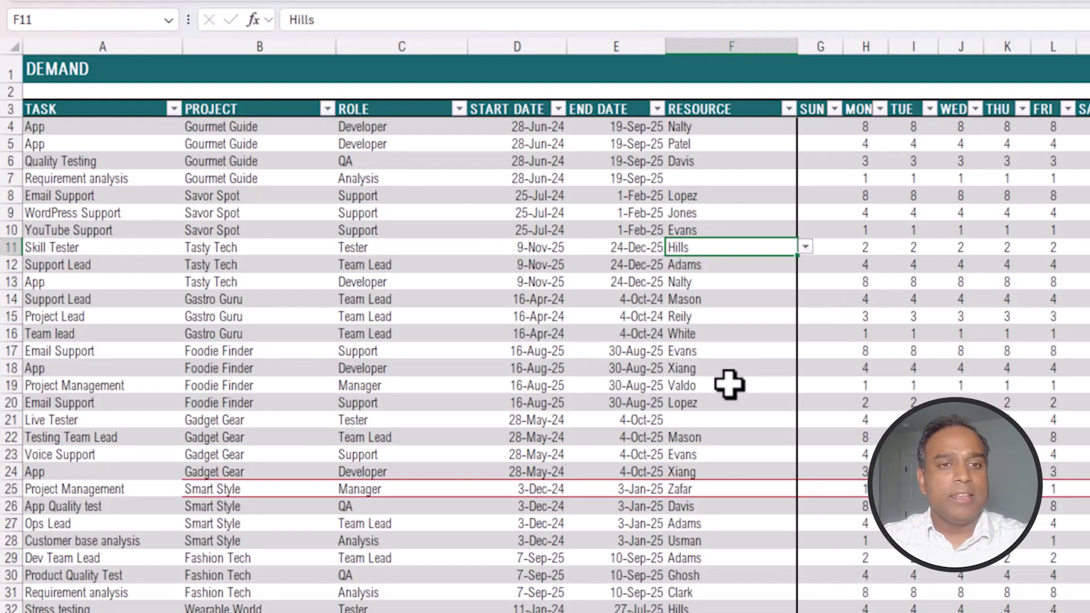
drag(83, 487, 687, 488)
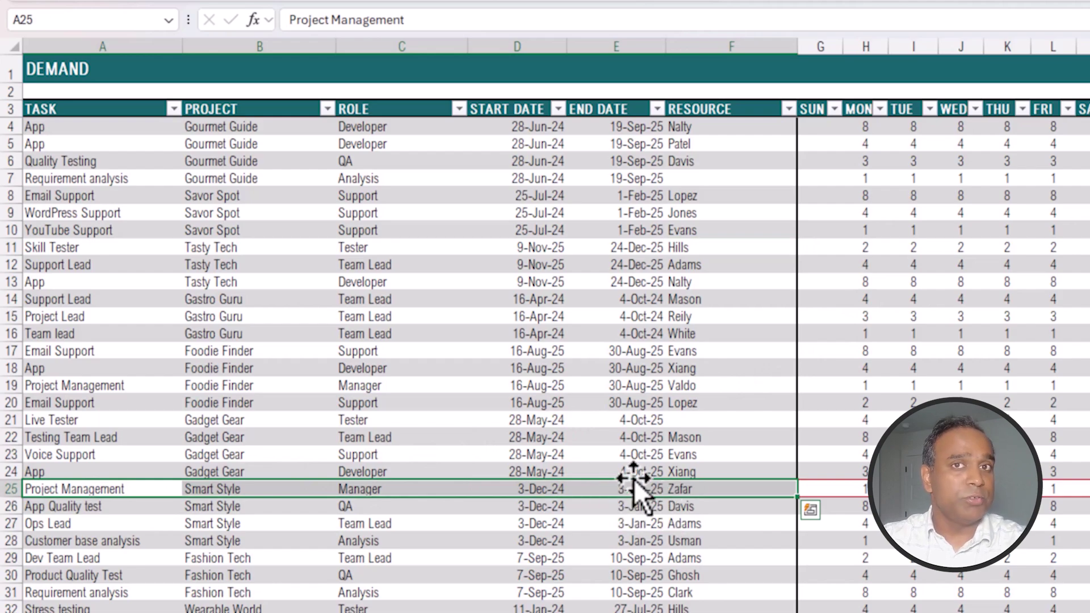
click(573, 558)
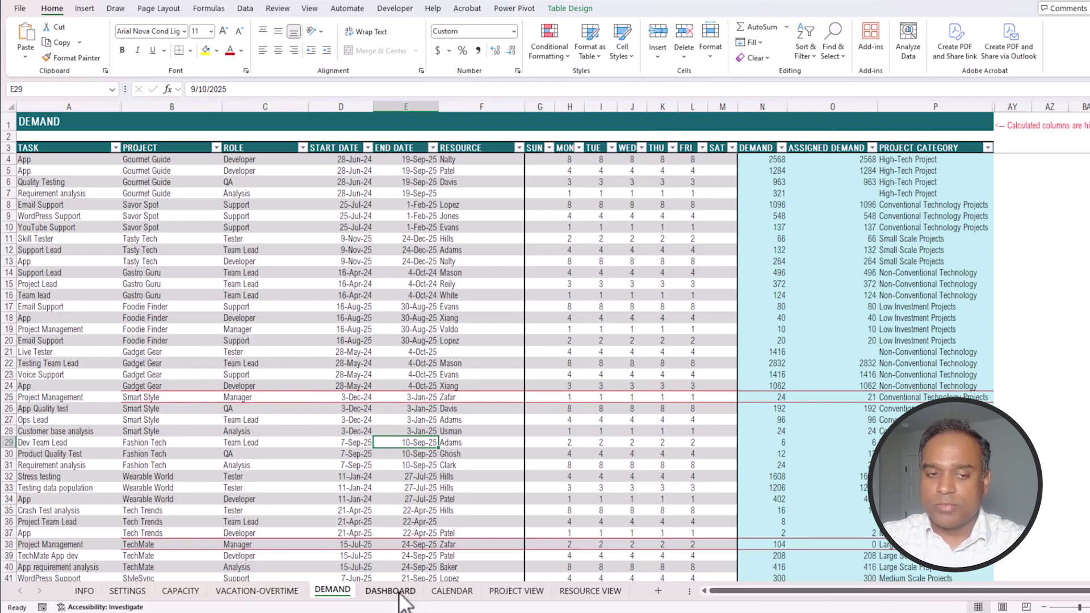
Step: Open DASHBOARD and select the not-fully-assigned projects with their Total Demand and Assigned % values
click(400, 593)
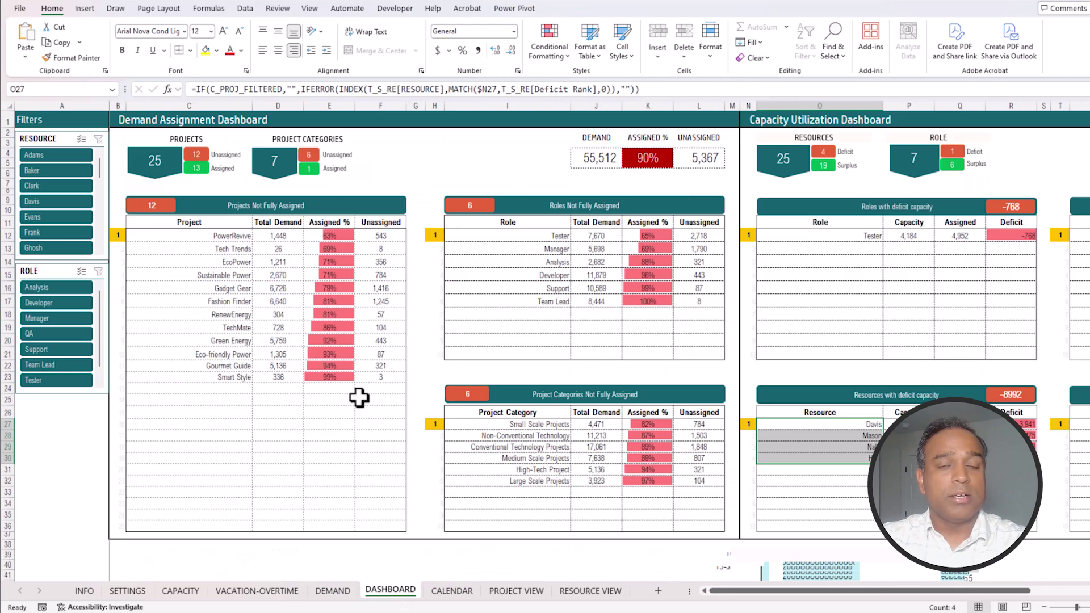
drag(204, 236, 212, 374)
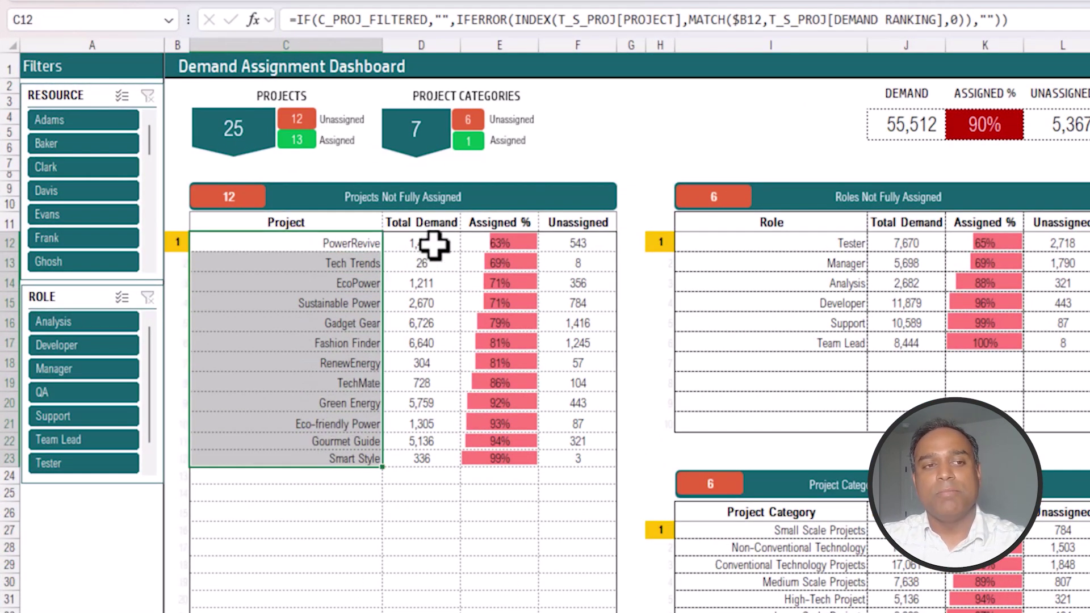
drag(434, 245, 424, 451)
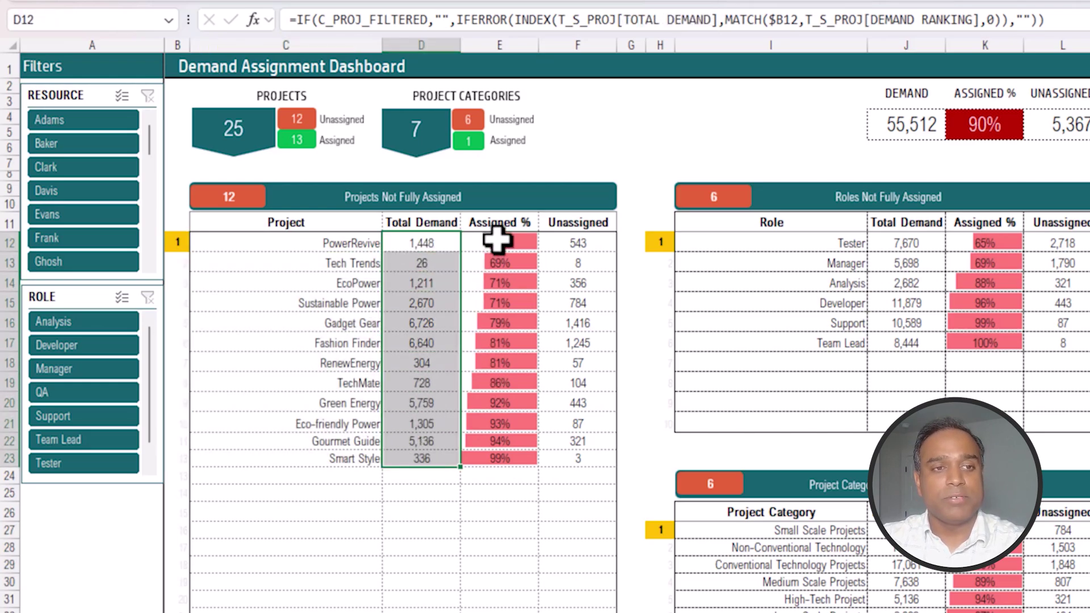
drag(497, 238, 516, 457)
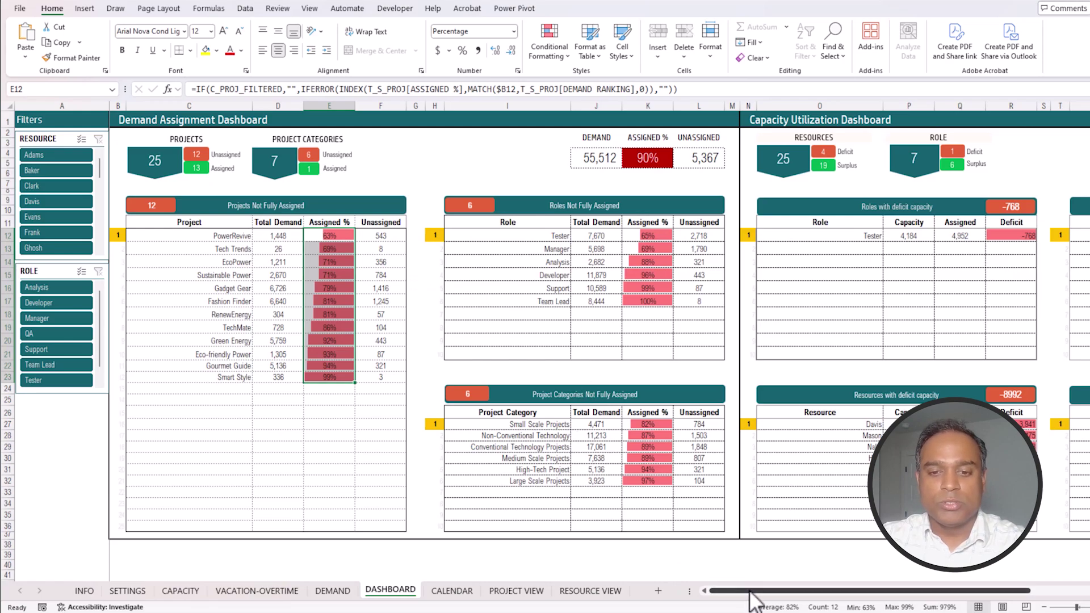
drag(748, 591, 850, 585)
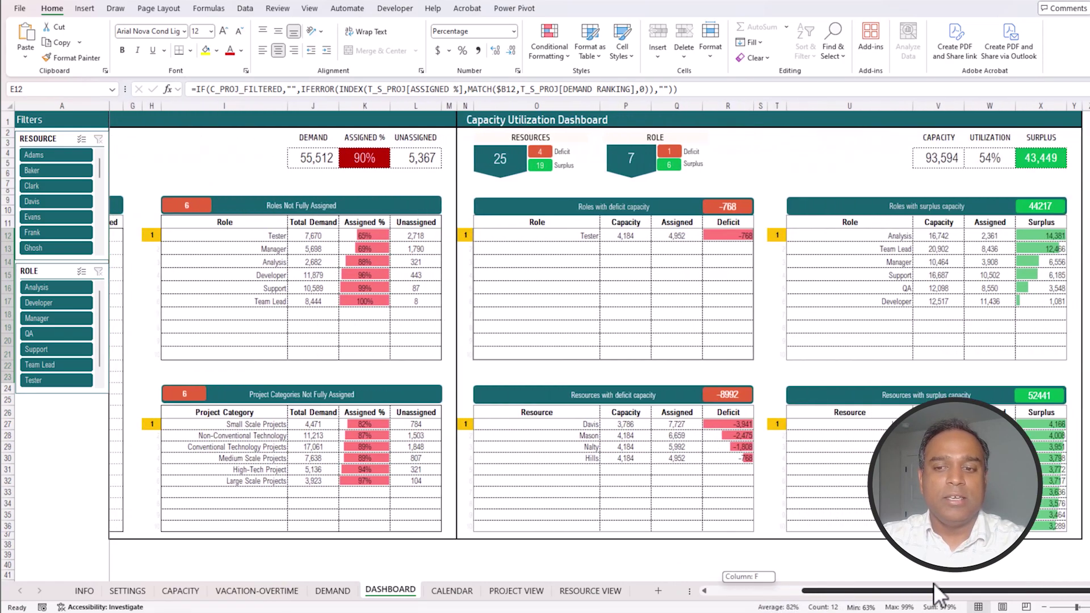
scroll(596, 318, right, 4)
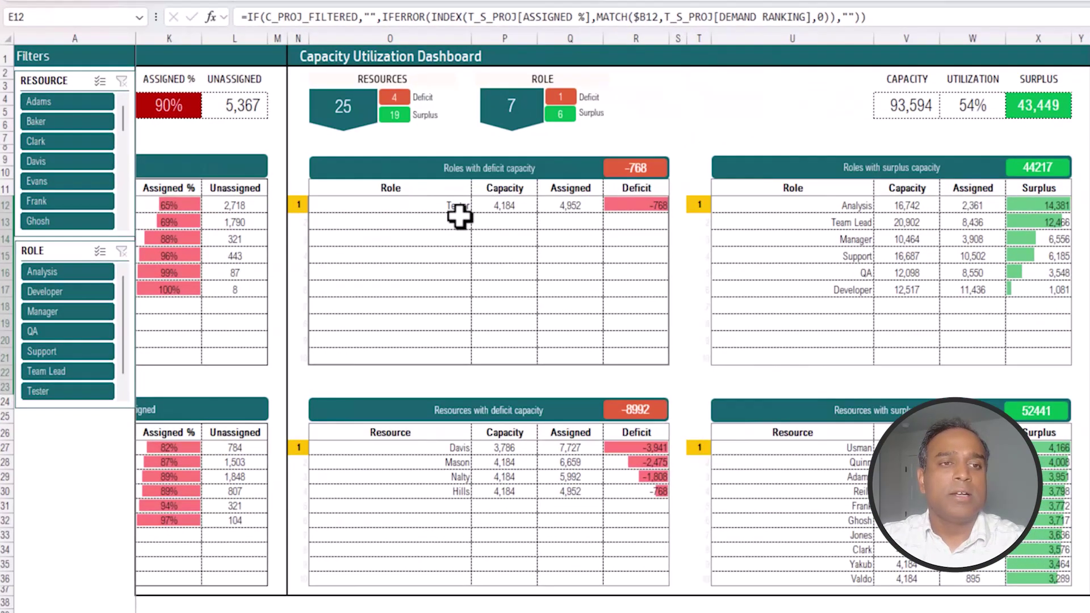
click(359, 237)
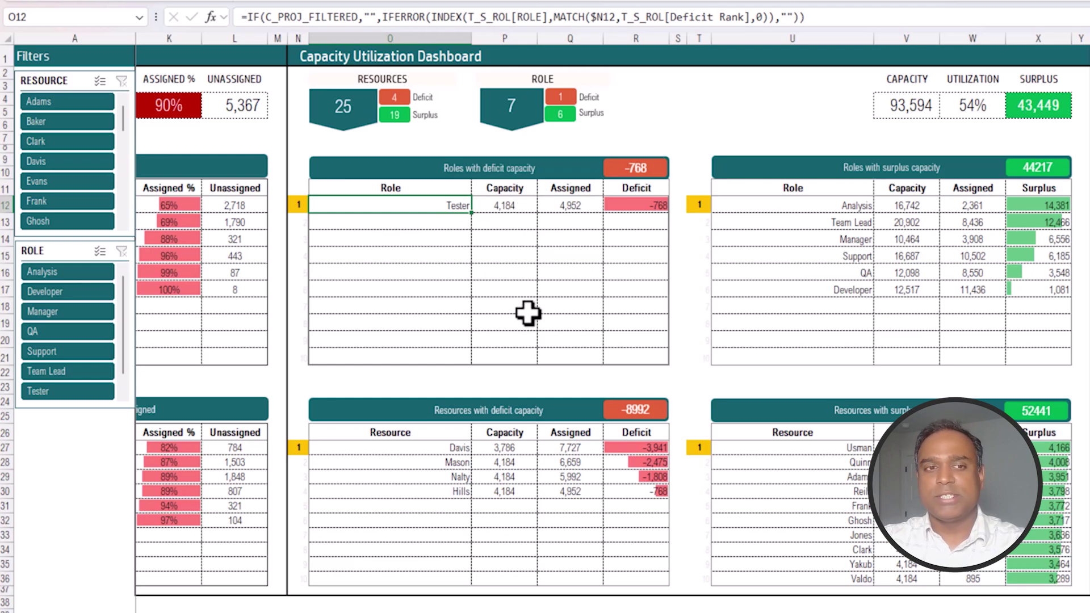
click(515, 208)
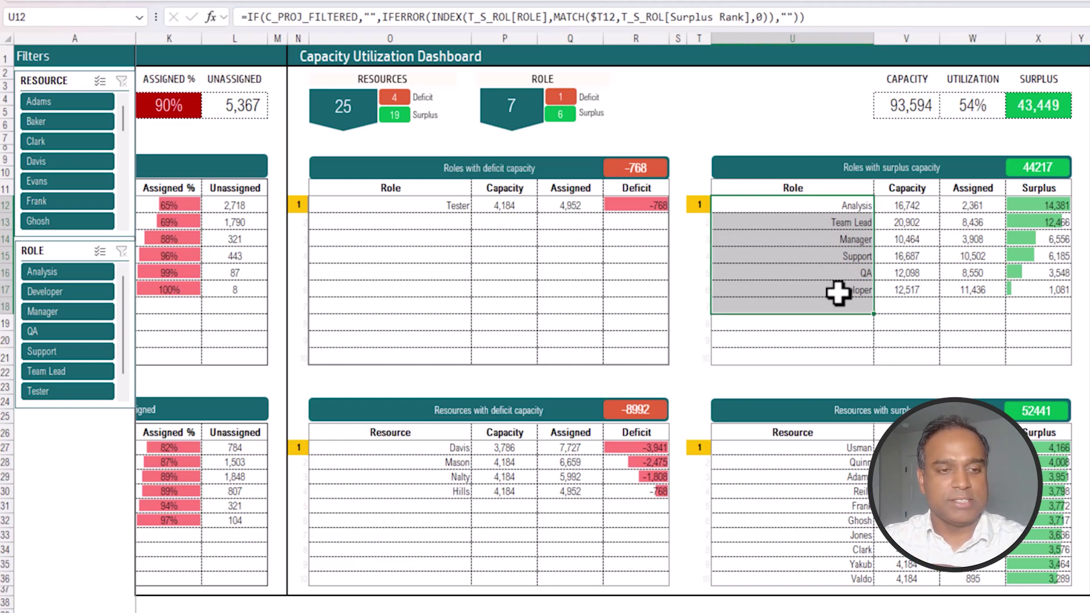
click(452, 477)
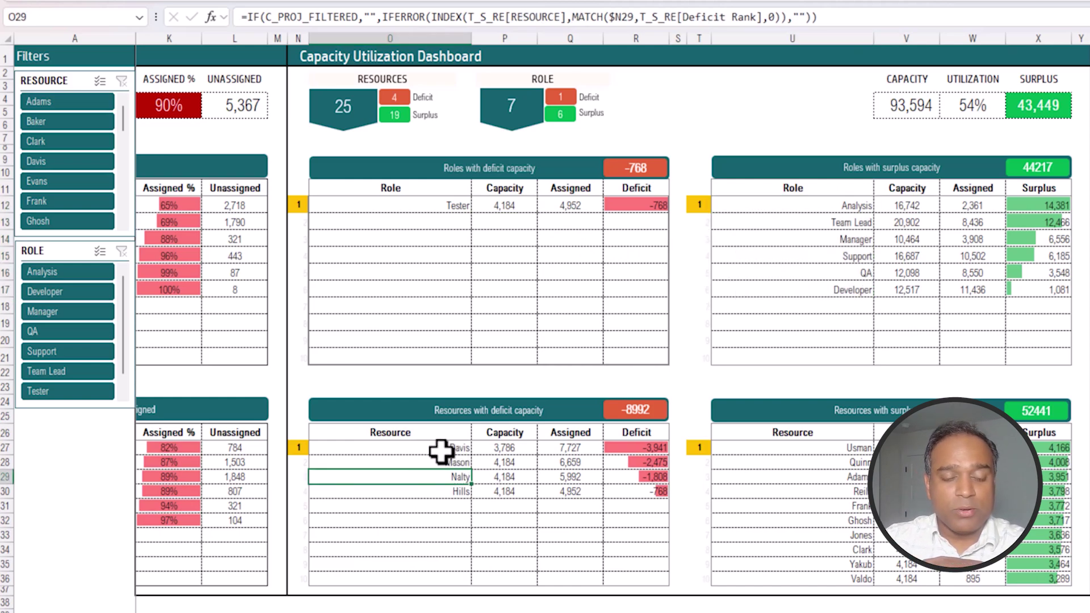
drag(438, 446, 450, 490)
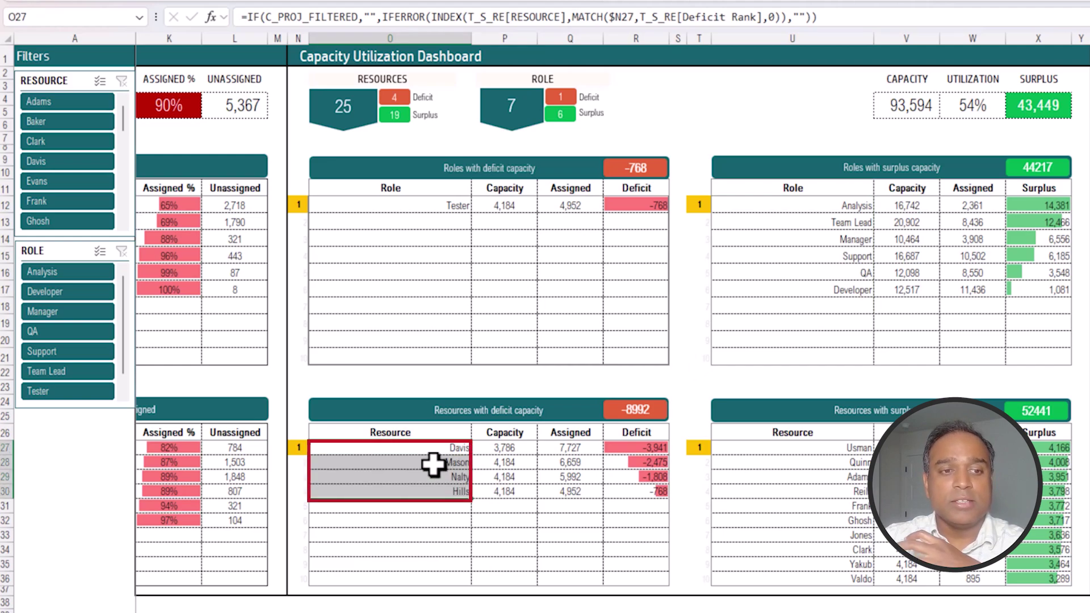
click(562, 448)
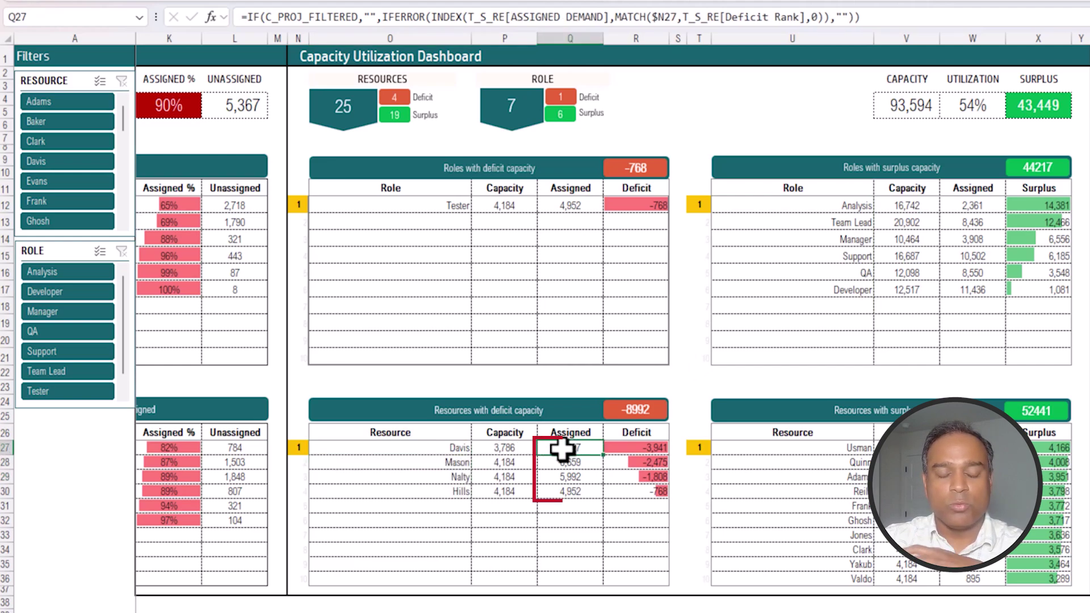
click(508, 448)
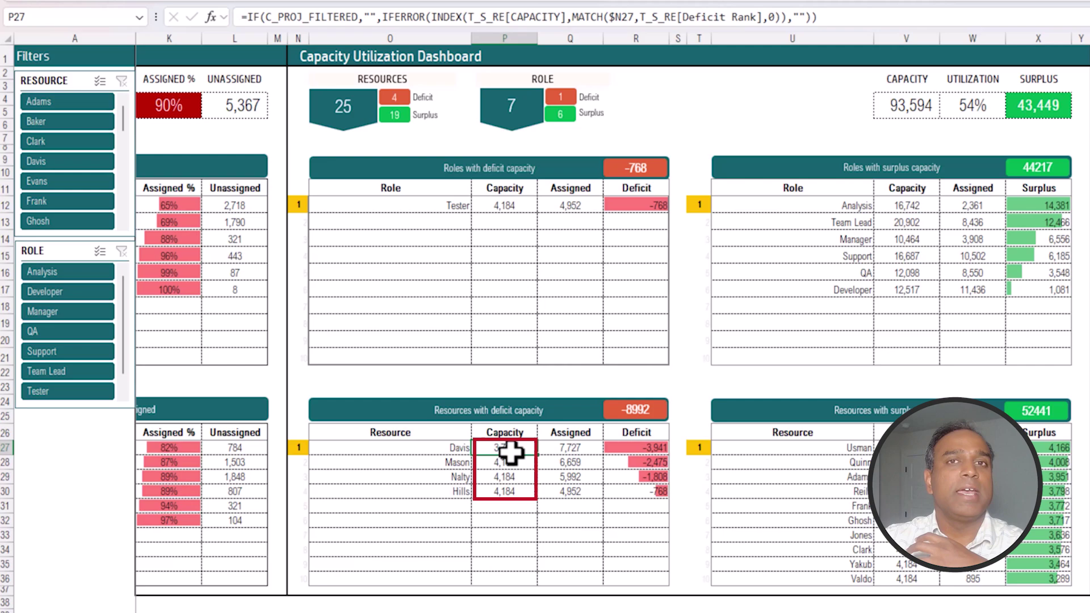
drag(857, 448, 979, 578)
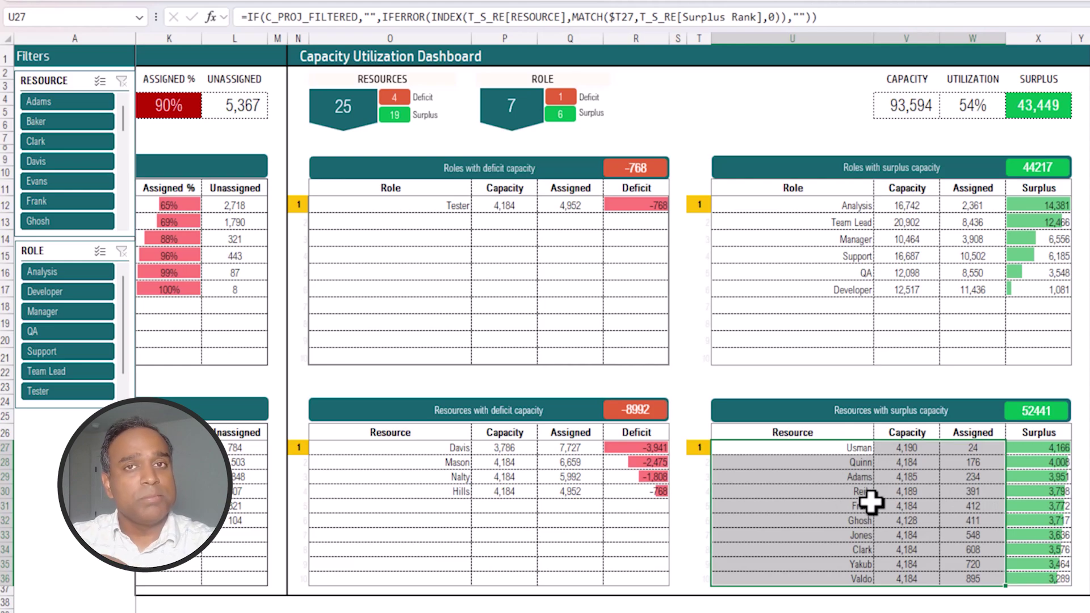
click(908, 448)
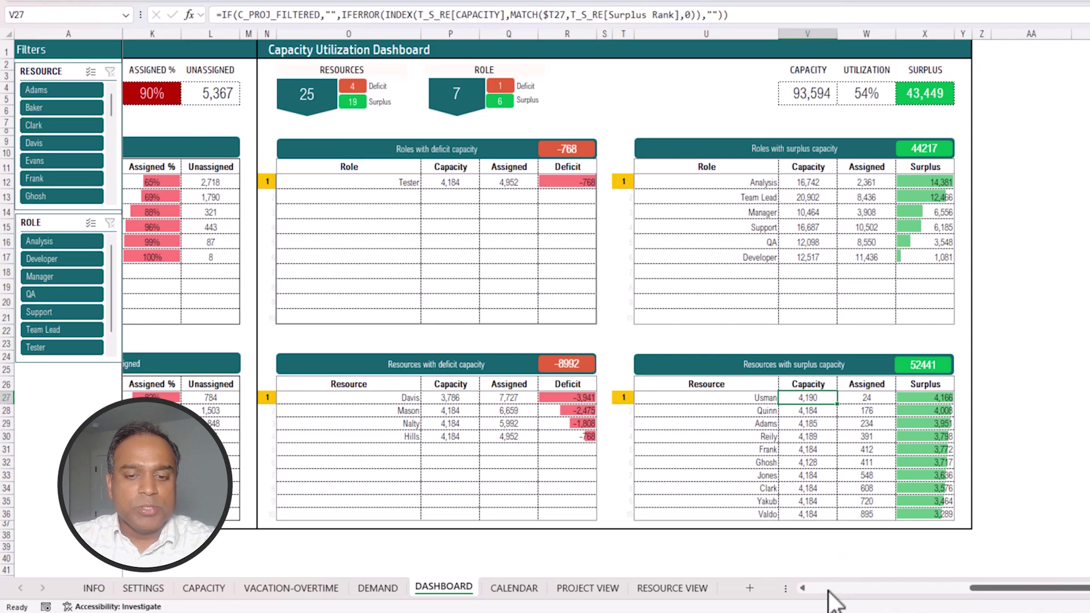
click(826, 589)
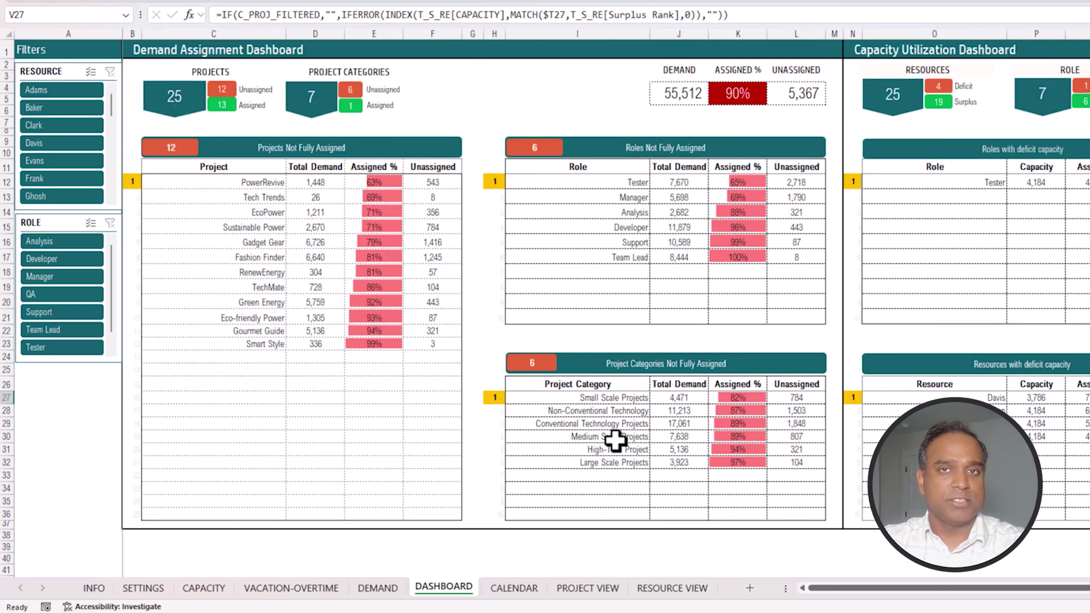
Step: View the CALENDAR sheet with the ROLE dimension and expand the Measure options
click(520, 589)
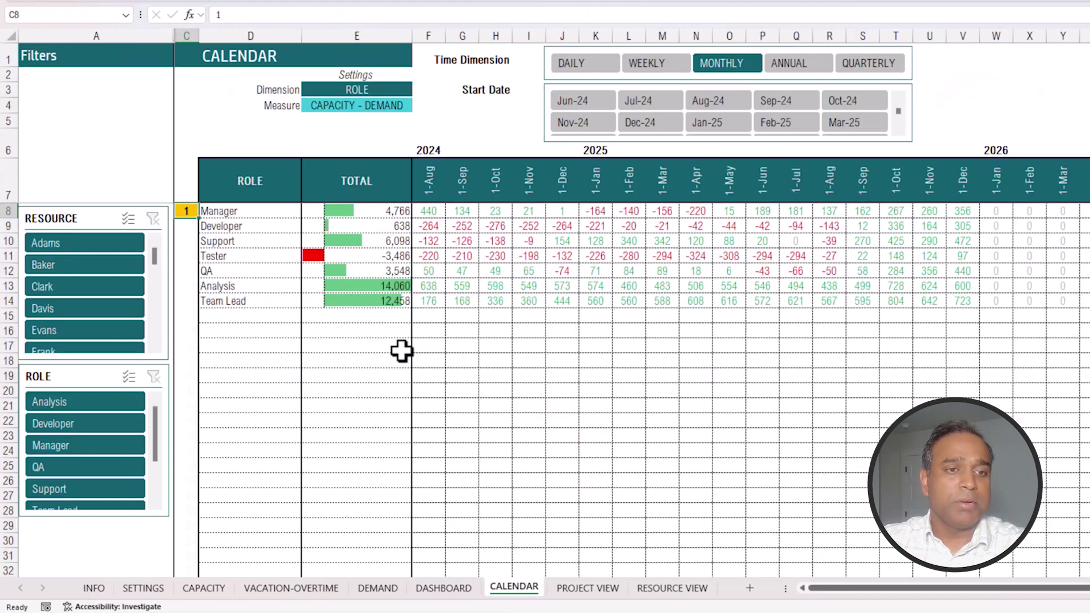
click(399, 91)
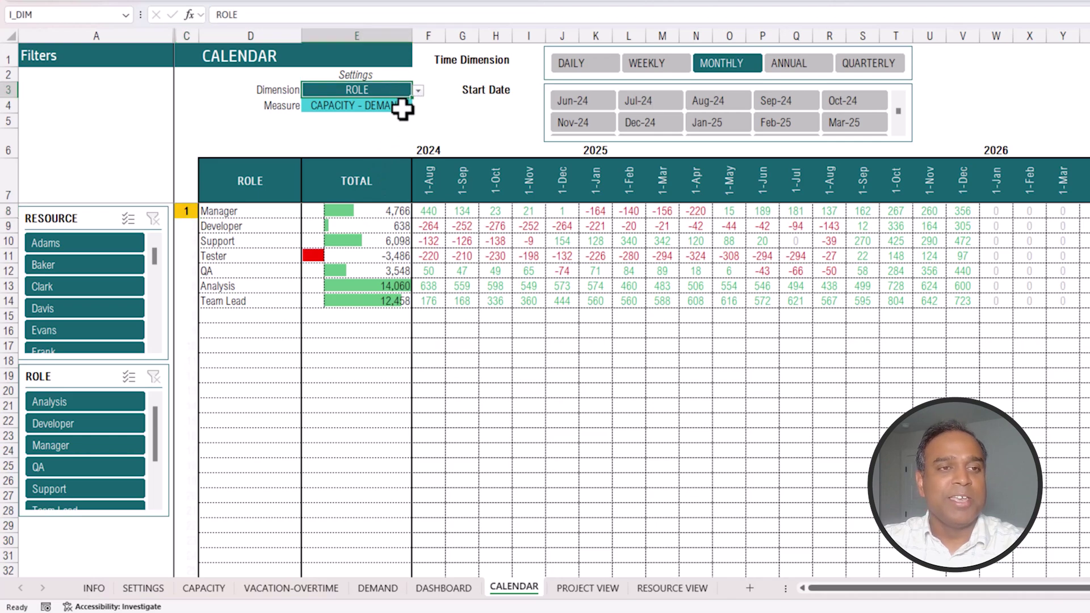
click(401, 105)
click(418, 107)
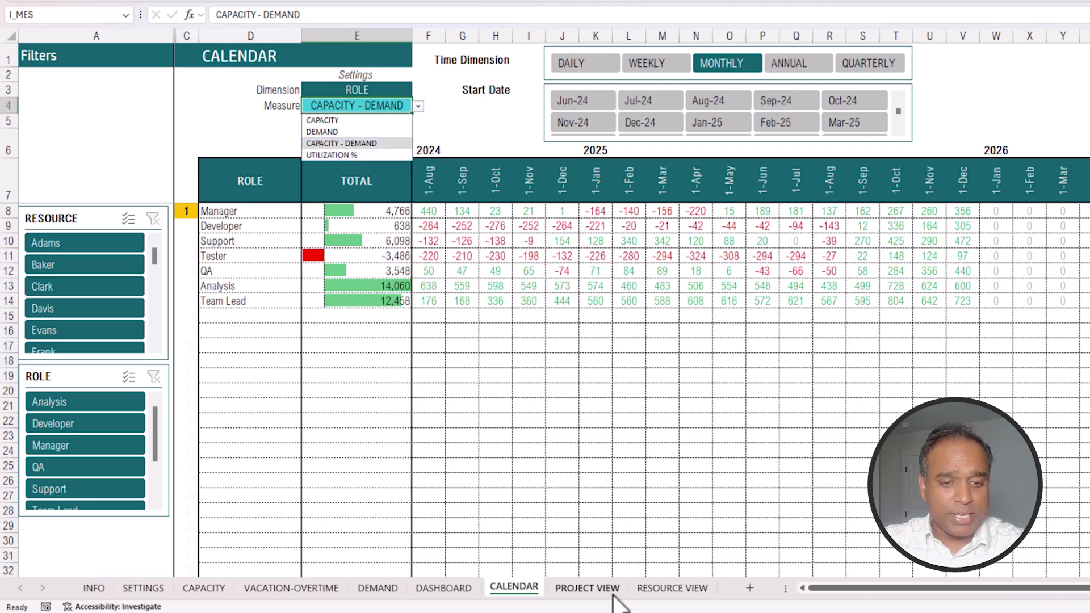
Step: Browse the PROJECT VIEW, RESOURCE VIEW and DASHBOARD sheets
click(587, 588)
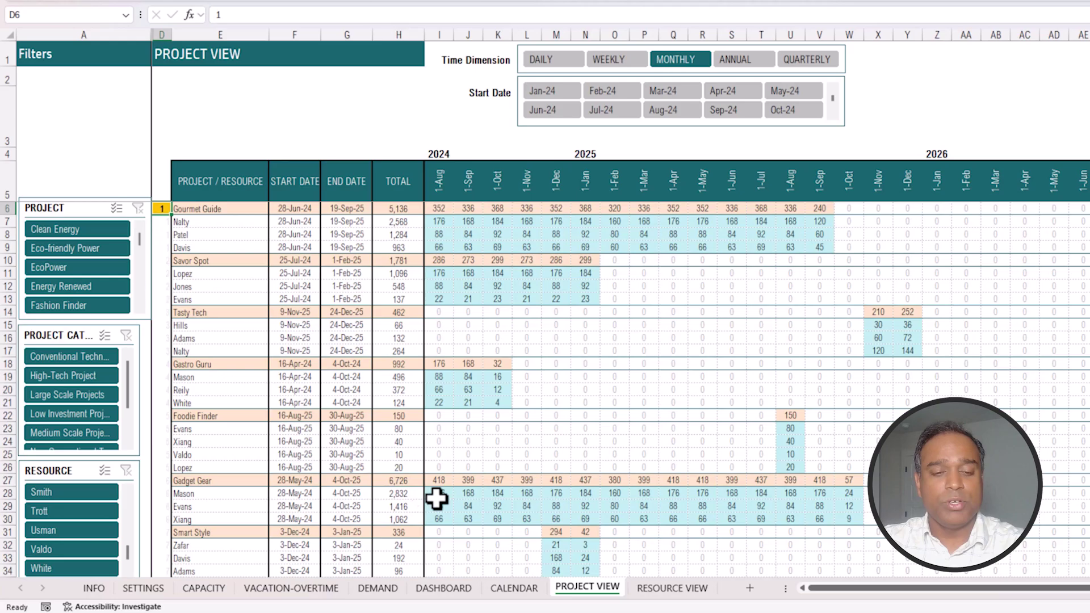
click(647, 590)
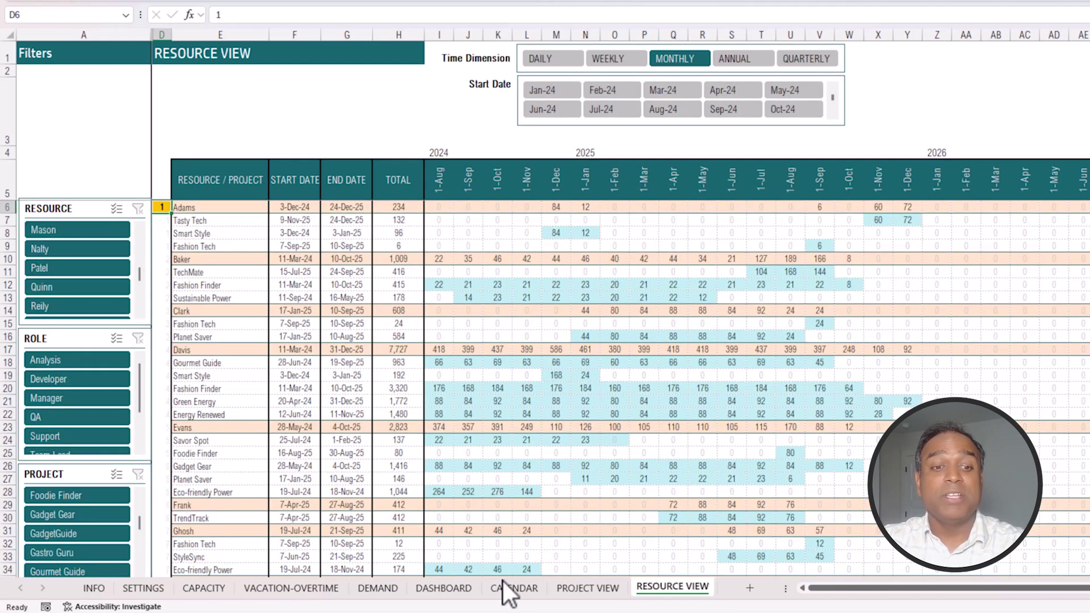
click(445, 593)
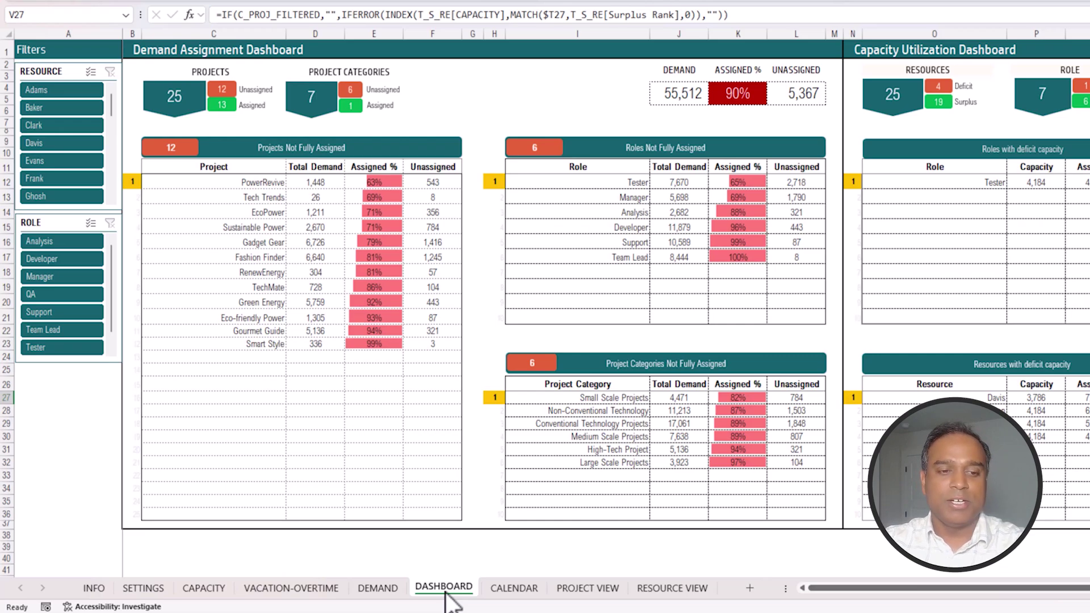
click(205, 589)
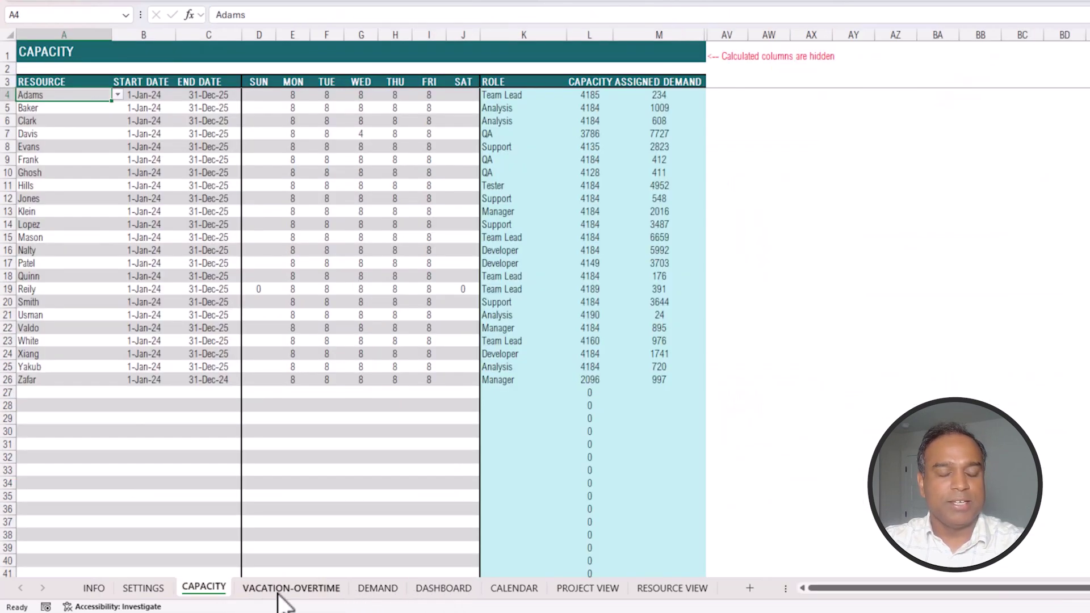